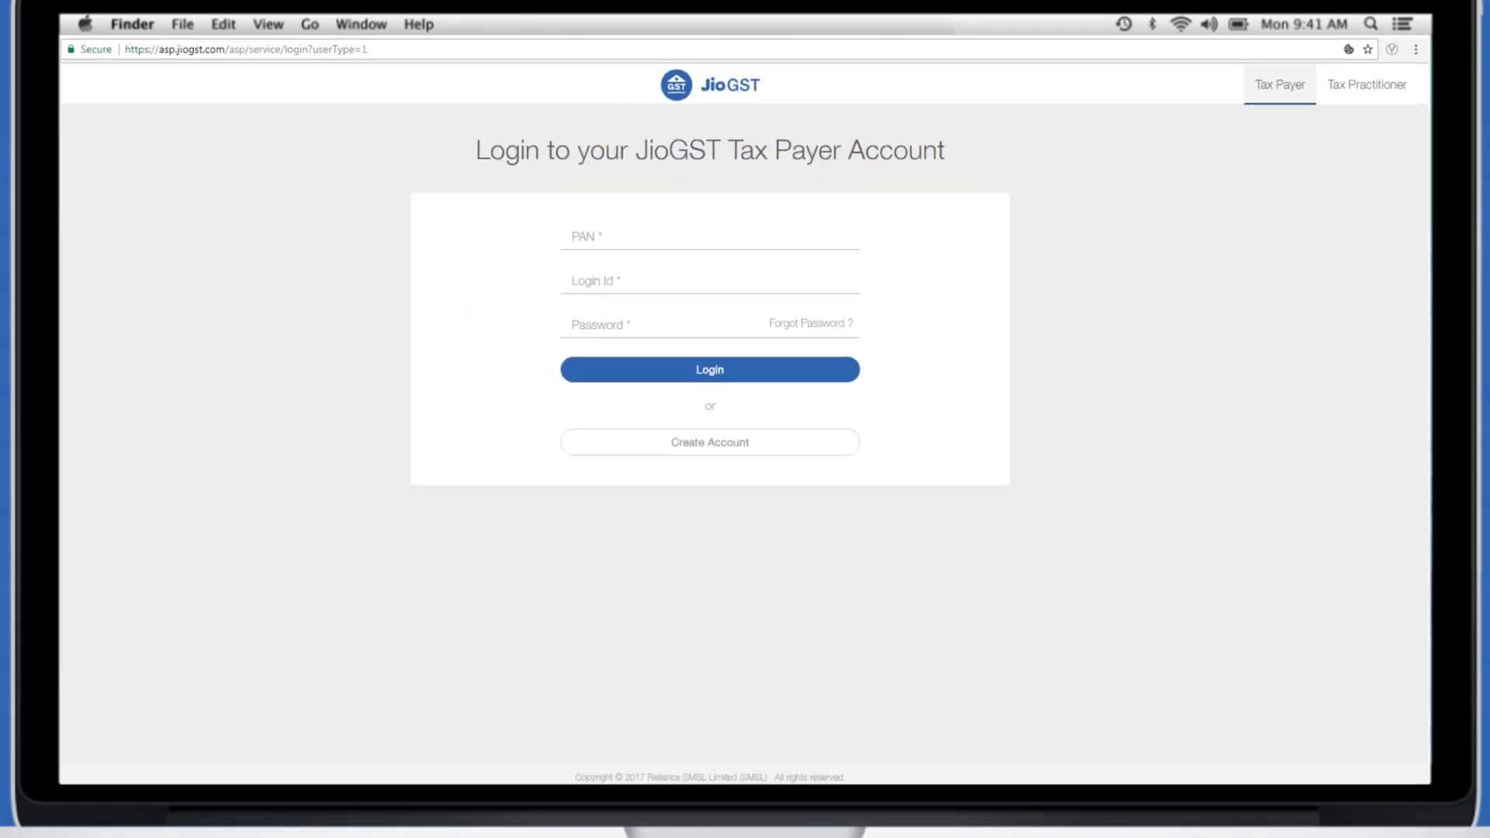
Start a new account for 'Rathi publications and Co', entering and confirming its PAN, type Proprietorship
{"action": "left_click", "coordinate": [743, 423]}
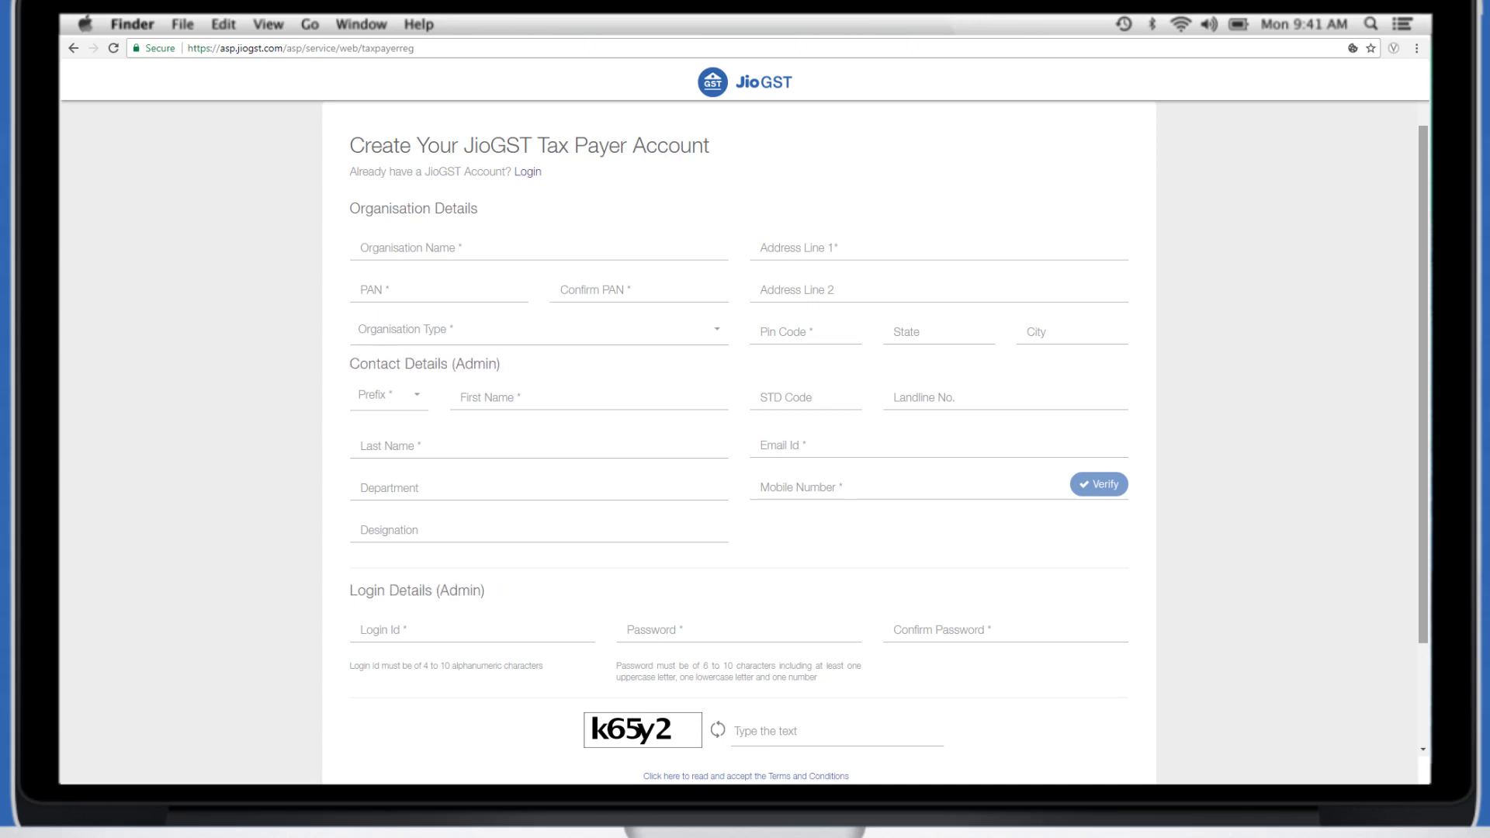
{"action": "type", "text": "Rathi publications and Co."}
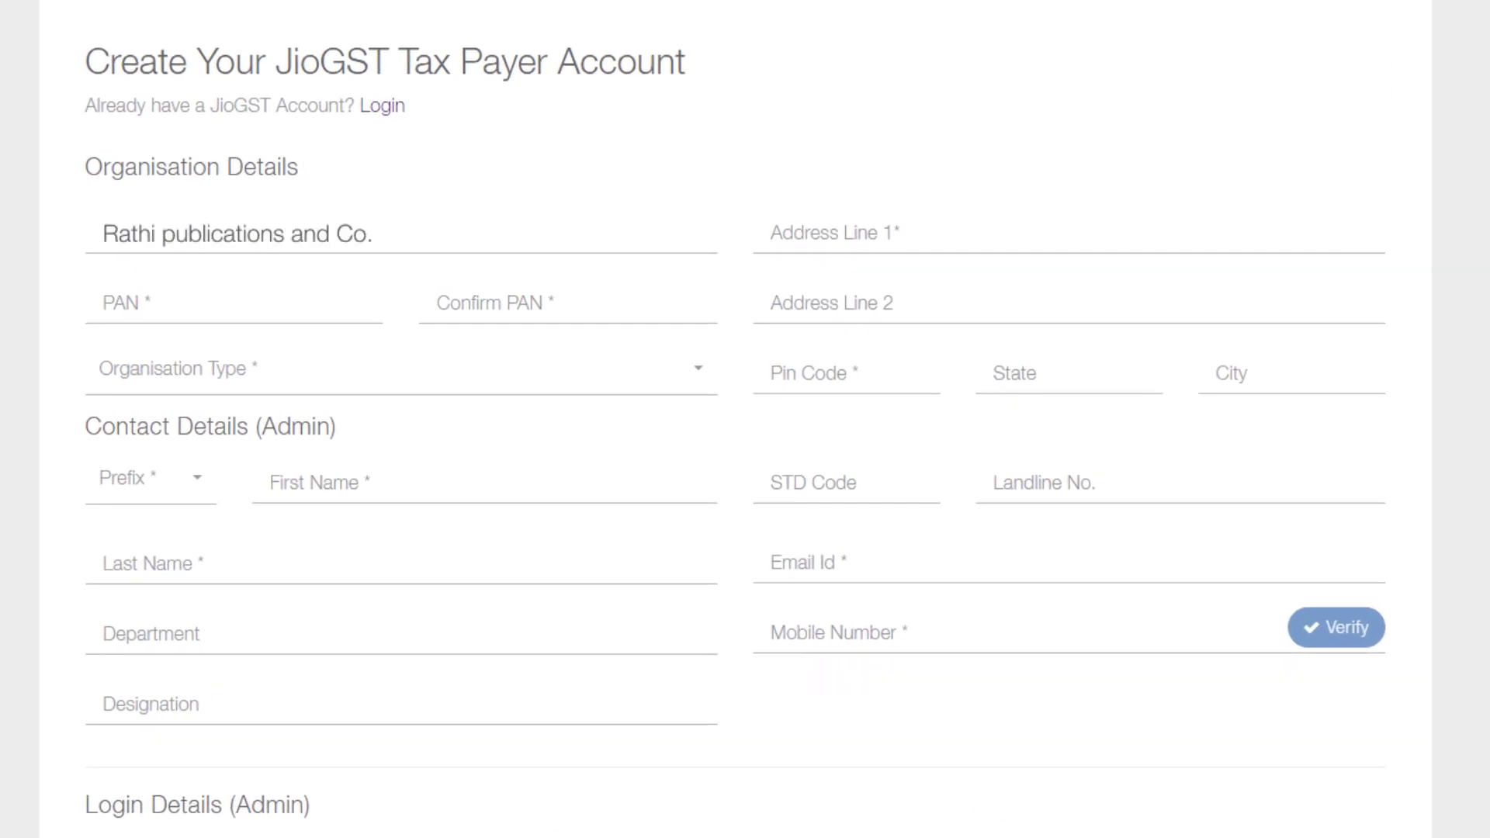
{"action": "key", "text": "Tab"}
{"action": "type", "text": "AAAAA1111B"}
{"action": "key", "text": "Tab"}
{"action": "type", "text": "AAAAA1111B"}
{"action": "left_click", "coordinate": [696, 368]}
{"action": "left_click", "coordinate": [159, 419]}
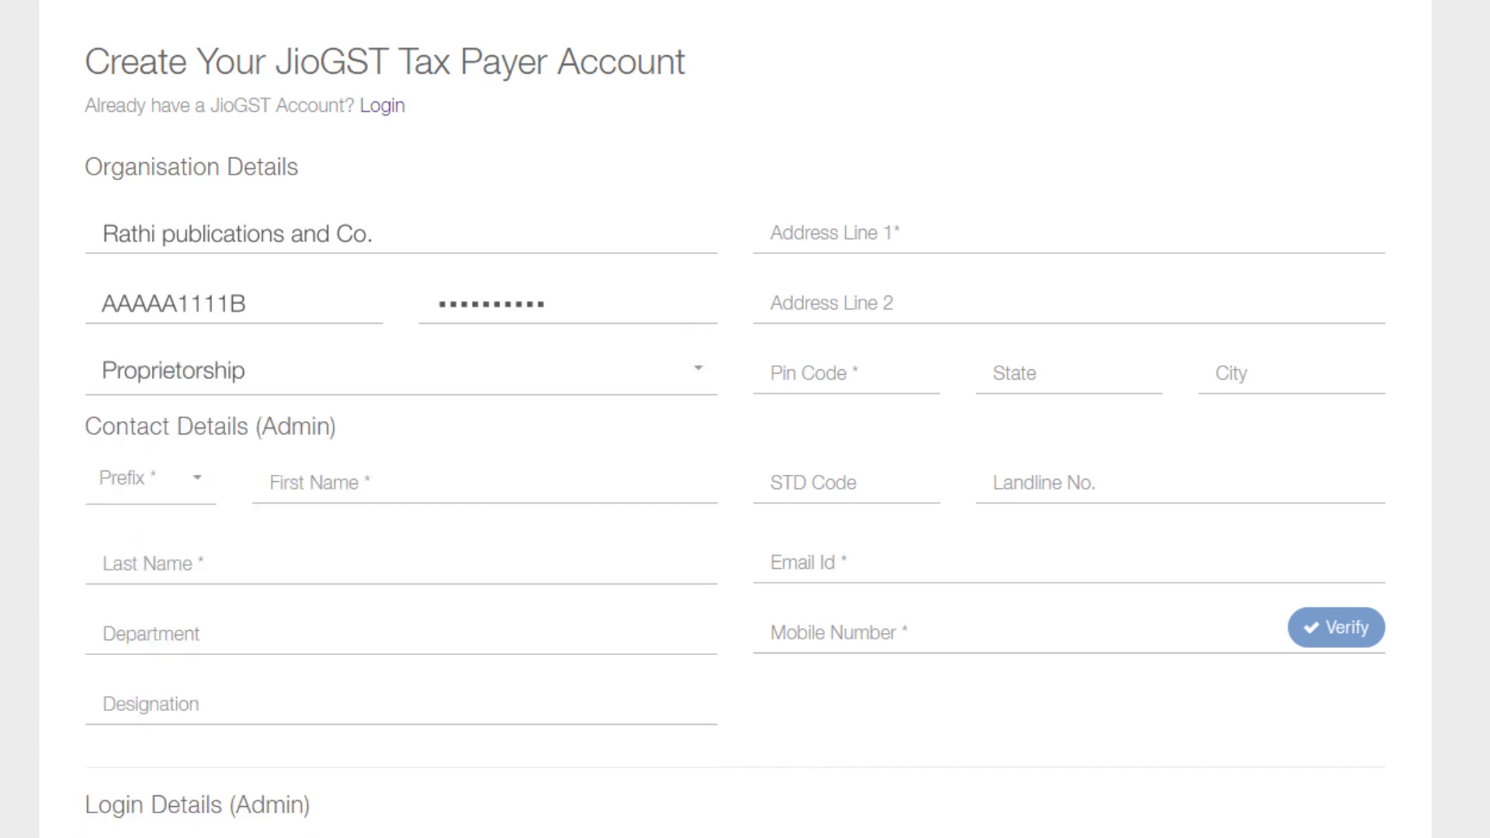
Fill in both business address lines, the pin code, state Maharashtra and city Mumbai
{"action": "key", "text": "Tab"}
{"action": "key", "text": "Tab"}
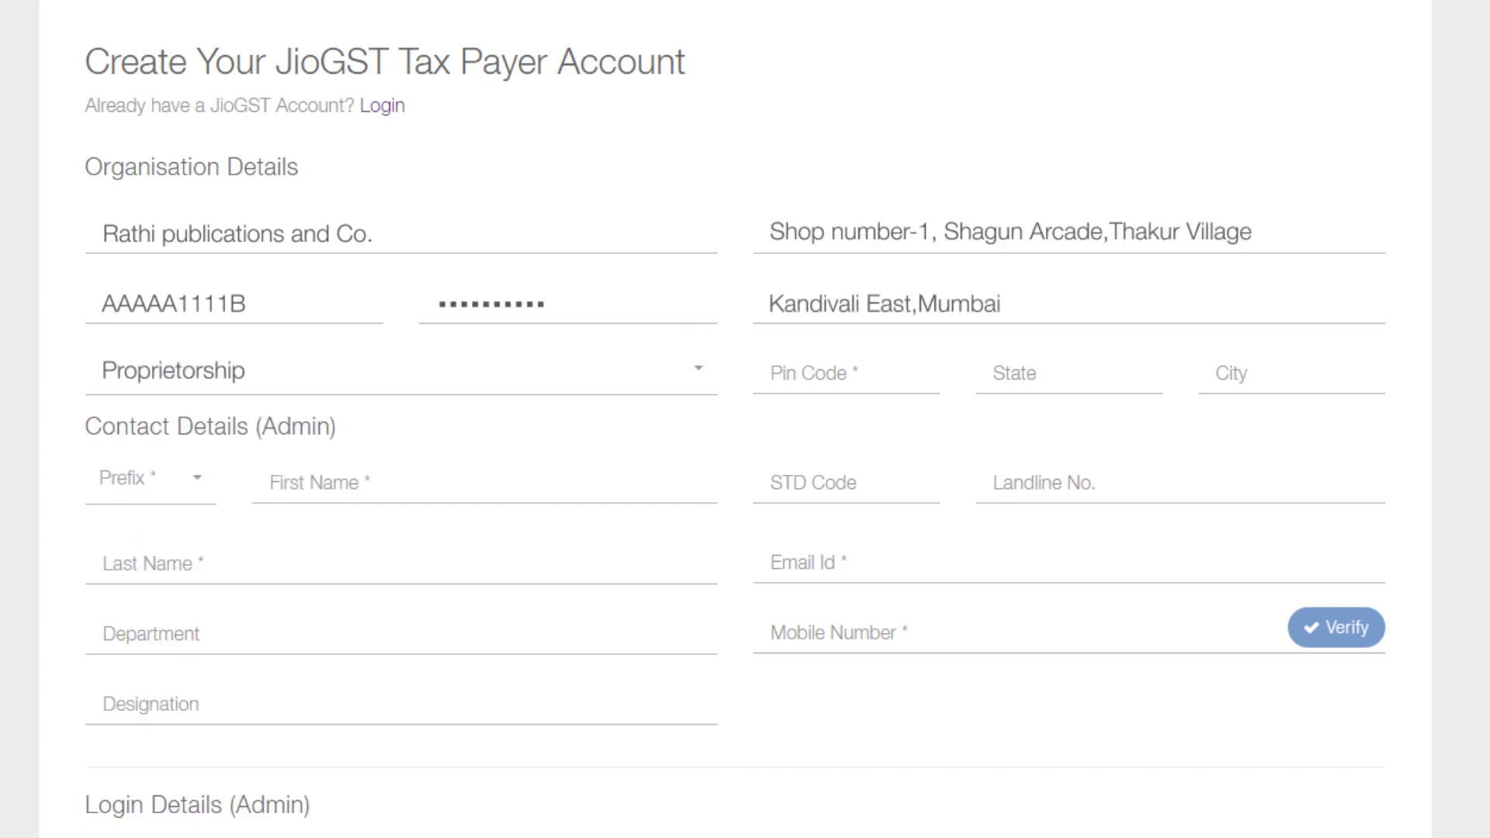
{"action": "key", "text": "Tab"}
{"action": "type", "text": "400101"}
{"action": "key", "text": "Tab"}
{"action": "type", "text": "Maharashtra"}
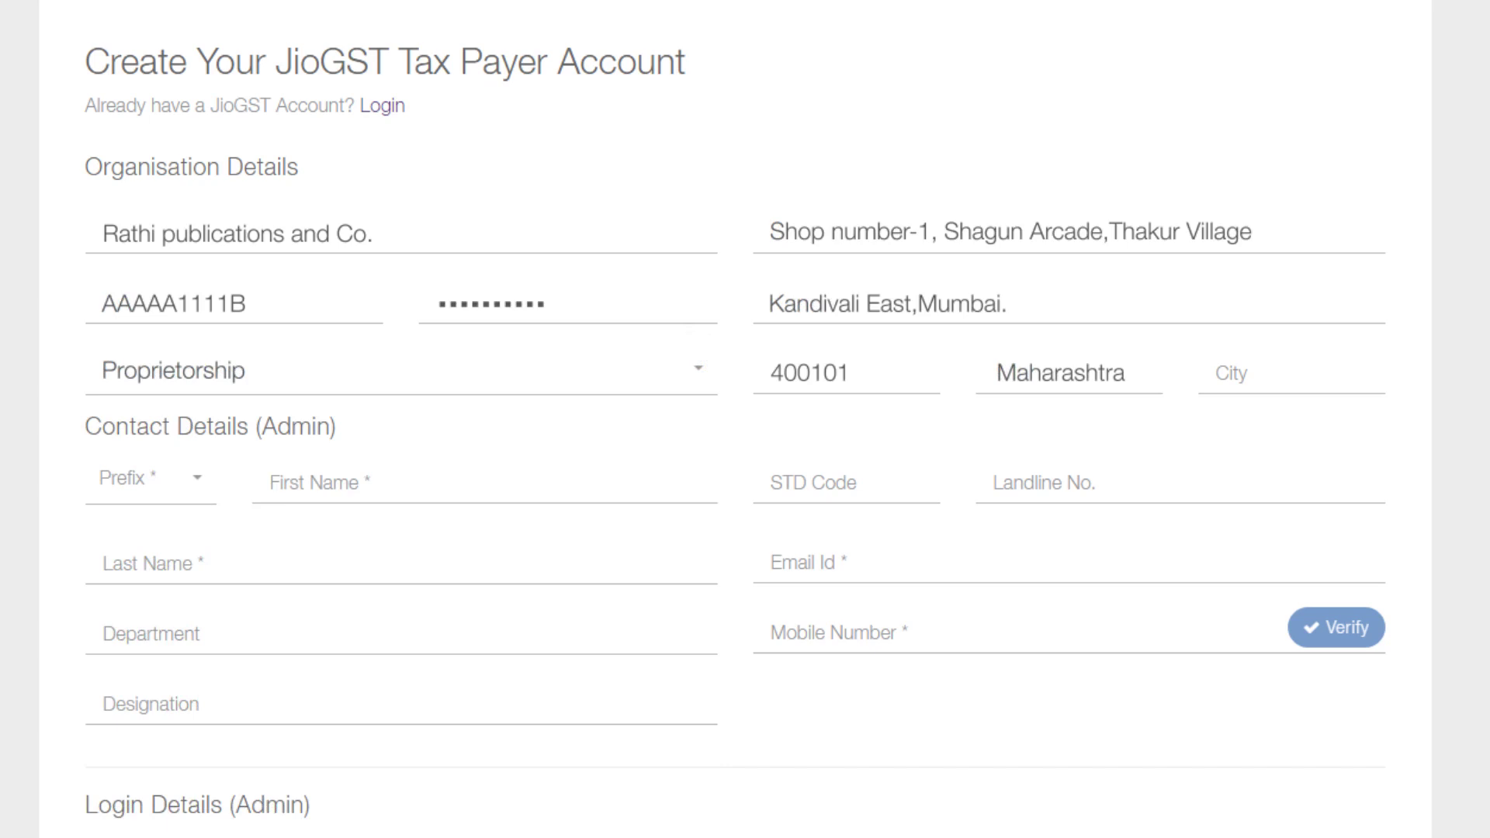
{"action": "key", "text": "Tab"}
{"action": "type", "text": "Mumbai"}
Enter the admin contact with prefix Mr., first and last name, e-mail address and mobile number
{"action": "left_click", "coordinate": [190, 477]}
{"action": "left_click", "coordinate": [120, 528]}
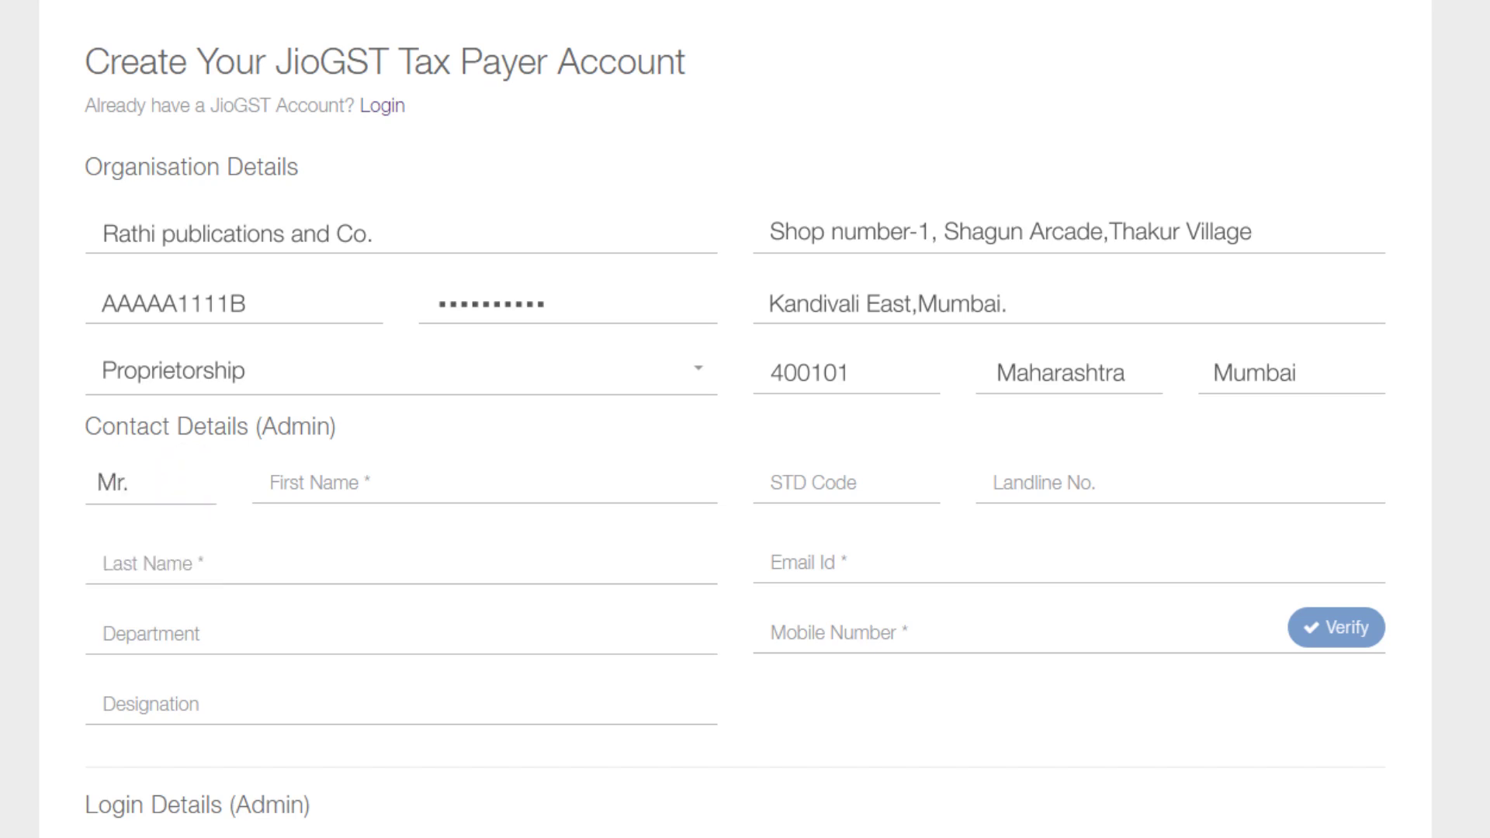
{"action": "left_click", "coordinate": [481, 485]}
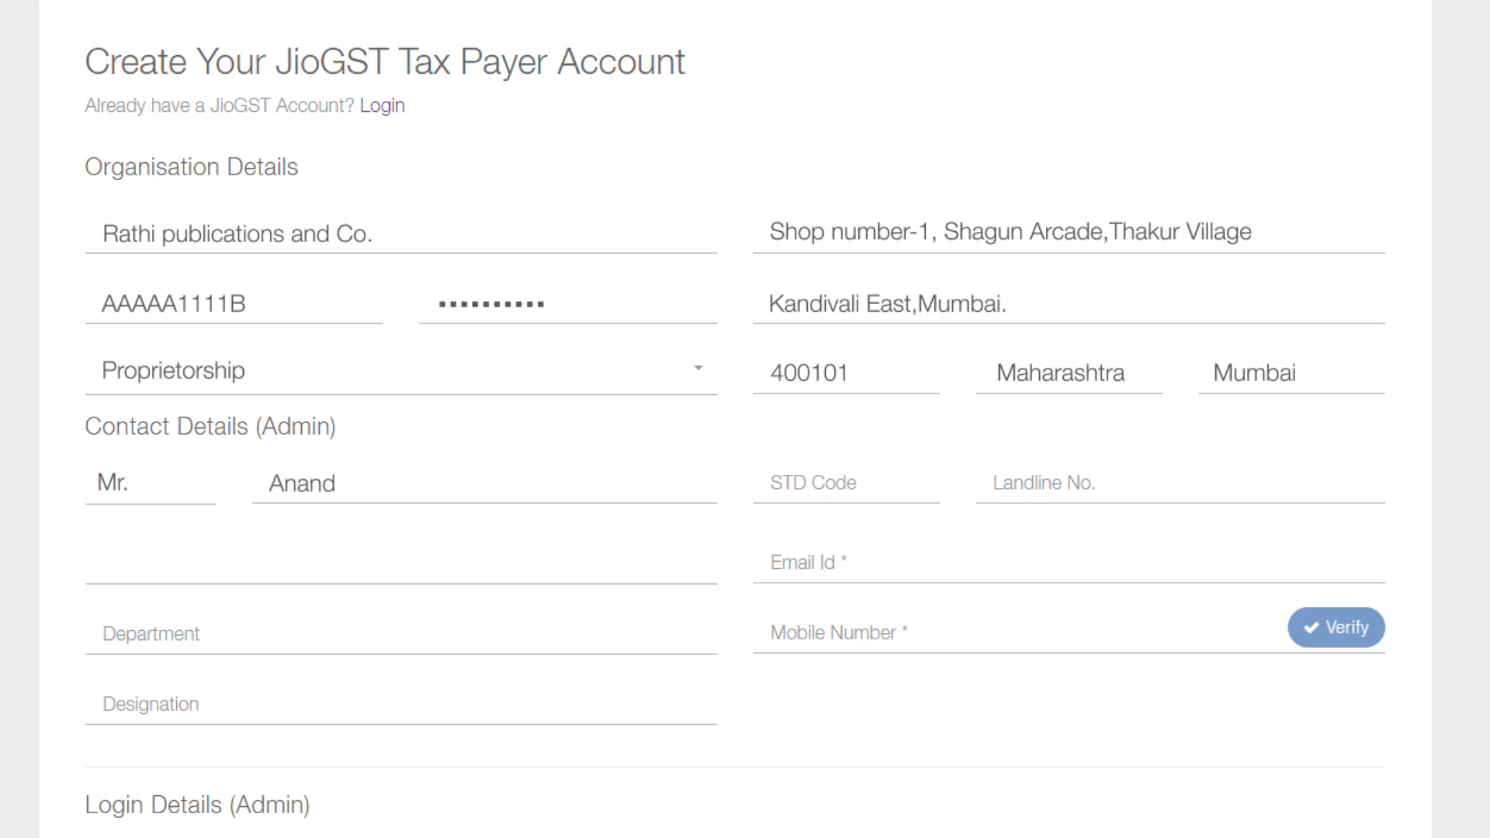
{"action": "left_click", "coordinate": [401, 565]}
{"action": "left_click", "coordinate": [1069, 565]}
{"action": "left_click", "coordinate": [1009, 632]}
Set department Marketing and designation Owner, then verify the mobile number with the one-time code
{"action": "scroll", "coordinate": [745, 419], "scroll_direction": "down", "scroll_amount": 3}
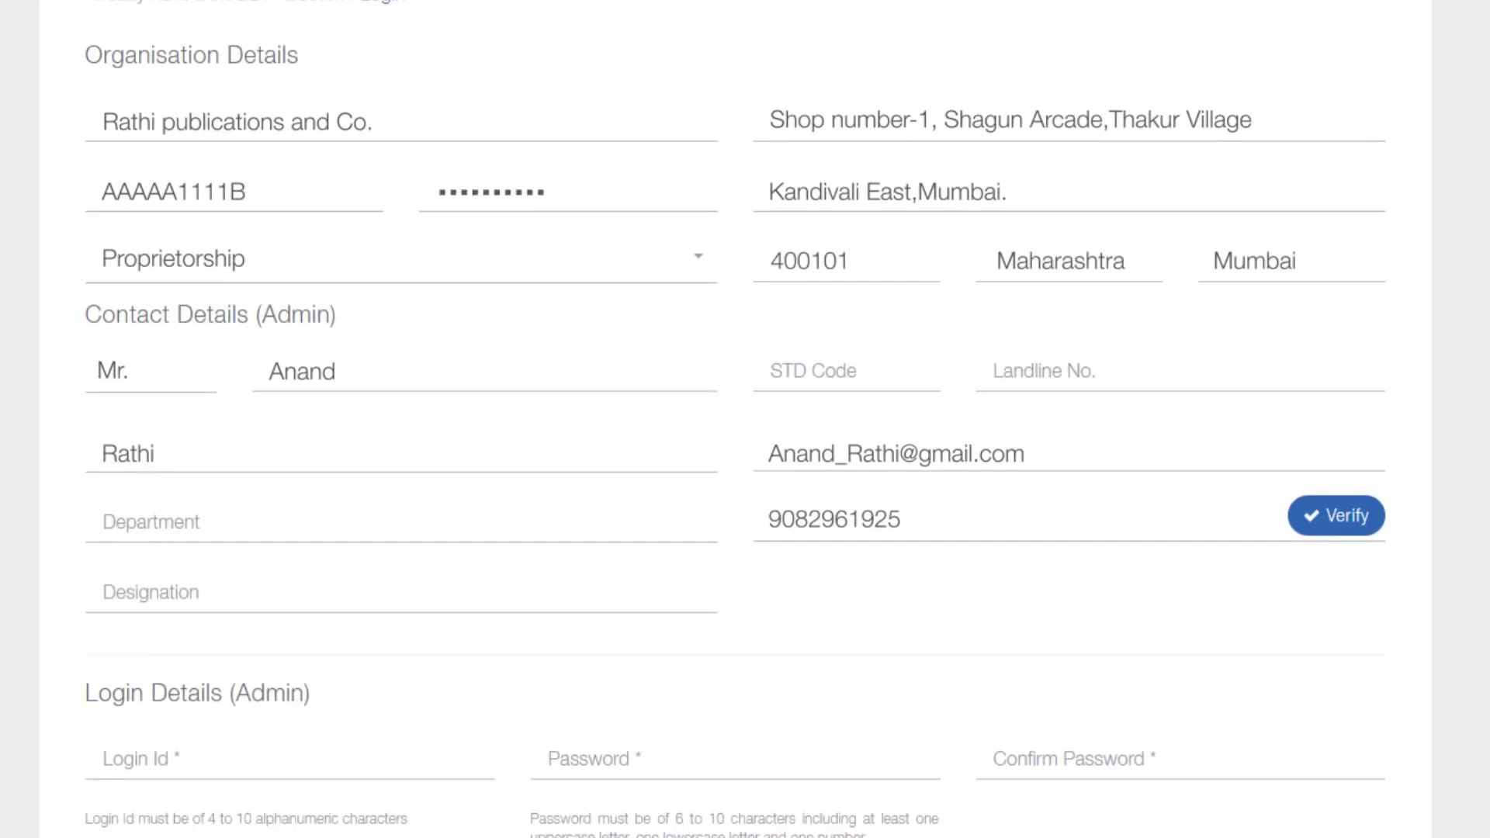
{"action": "left_click", "coordinate": [402, 444]}
{"action": "type", "text": "Marketing"}
{"action": "left_click", "coordinate": [401, 515]}
{"action": "type", "text": "Owner"}
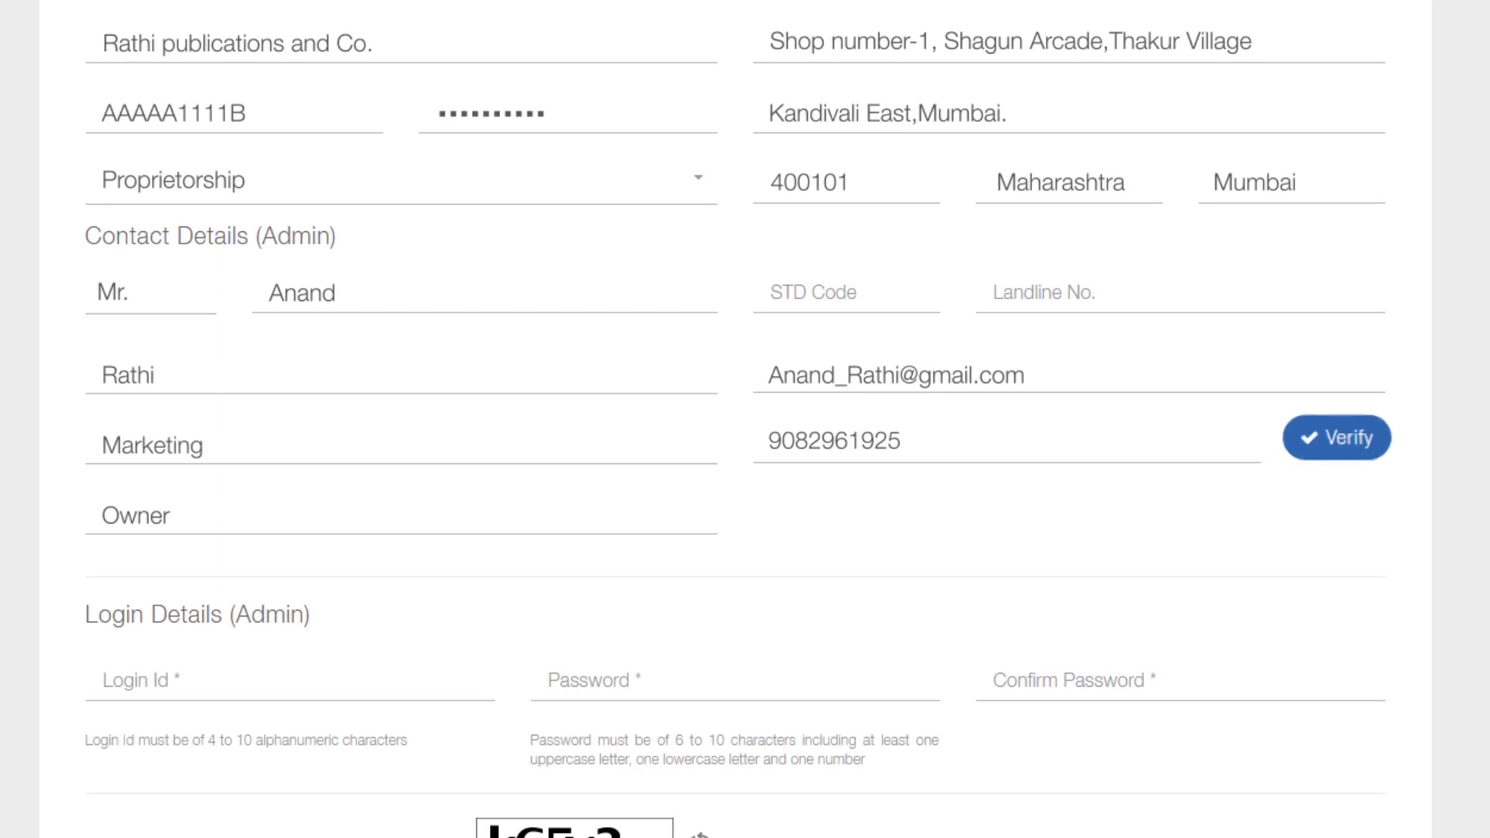
{"action": "left_click", "coordinate": [1335, 438]}
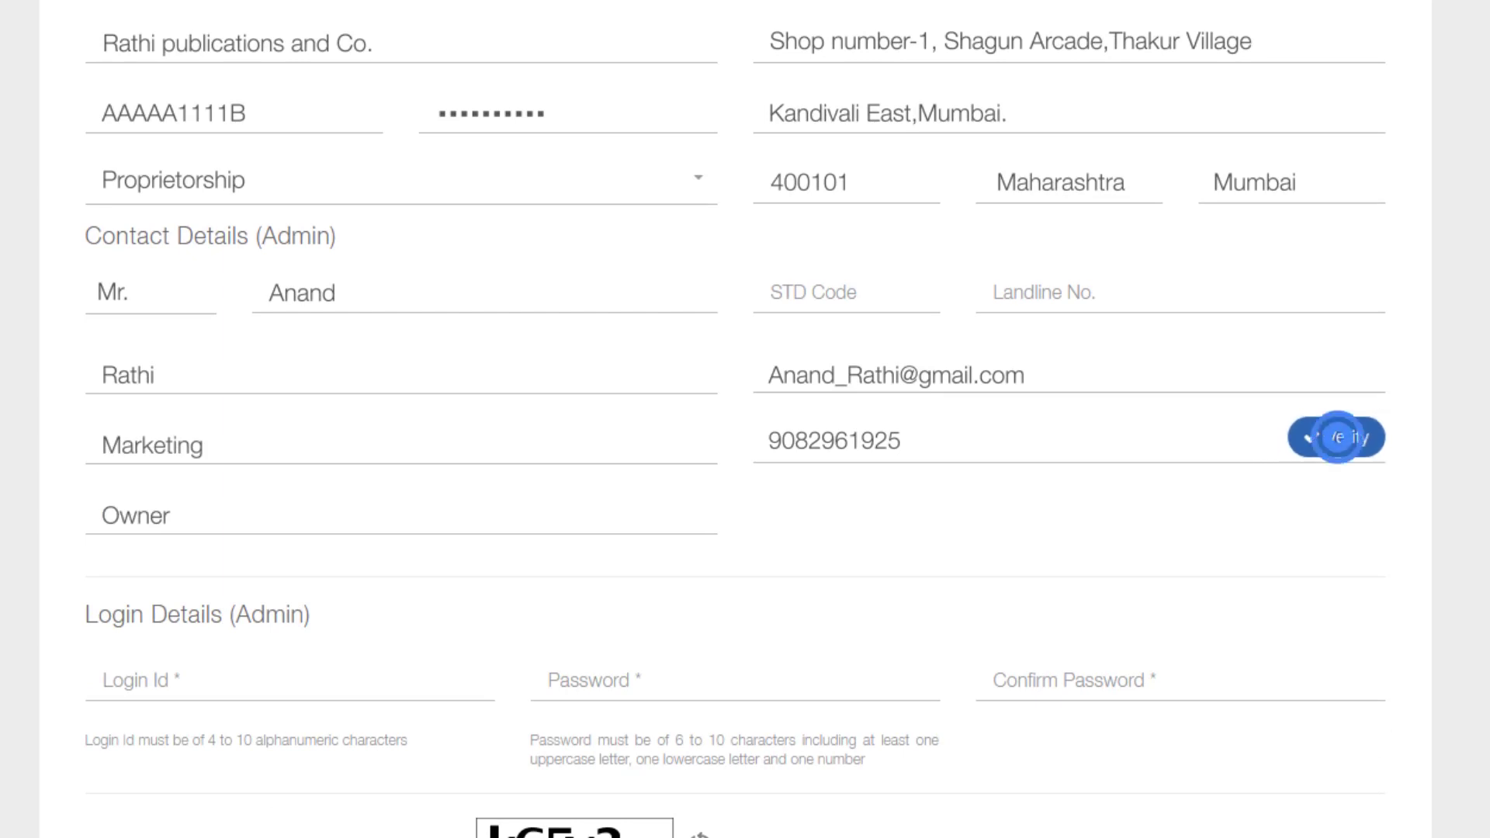
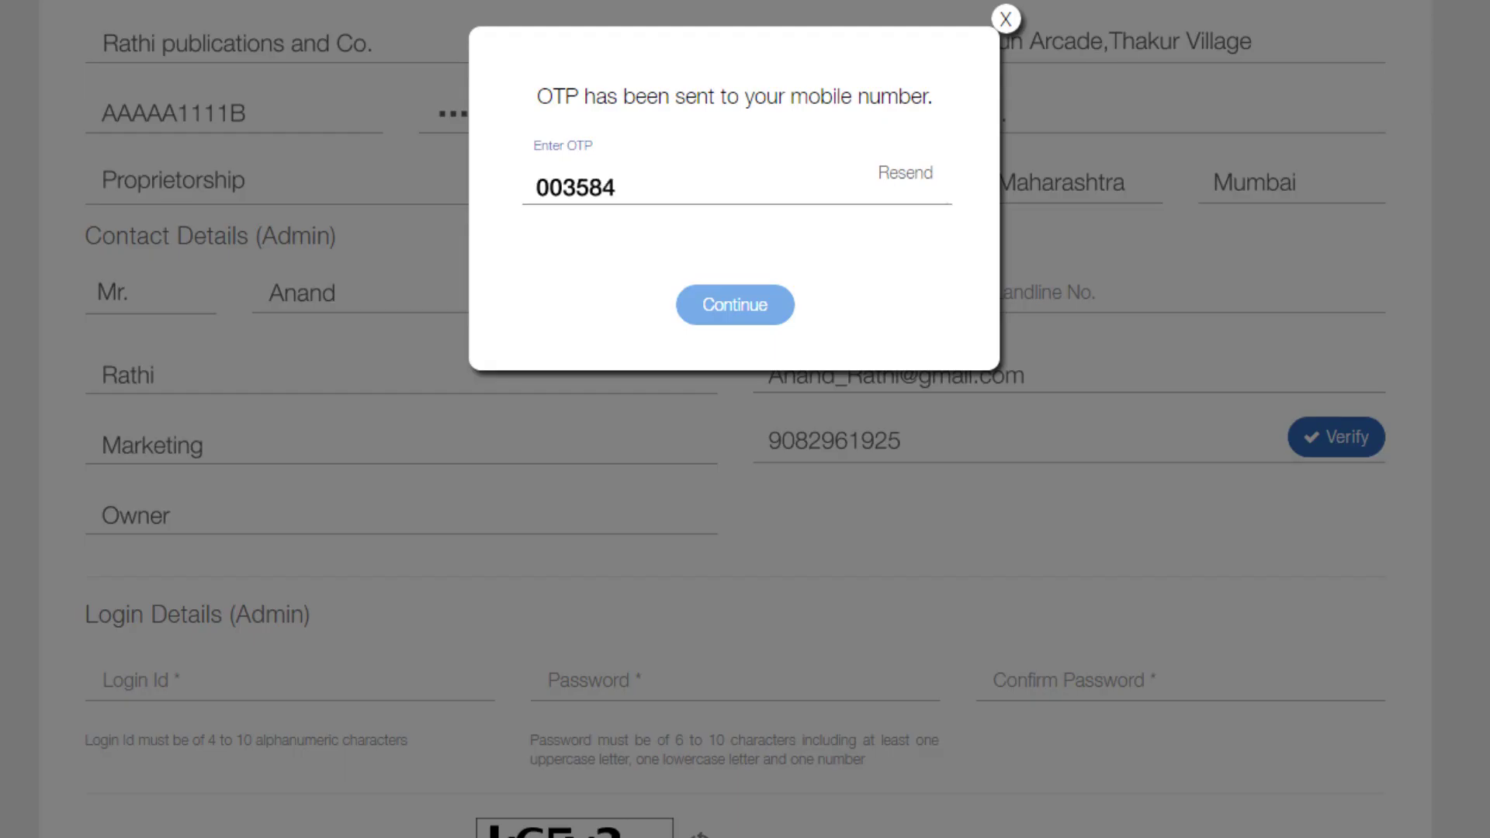
{"action": "left_click", "coordinate": [733, 305]}
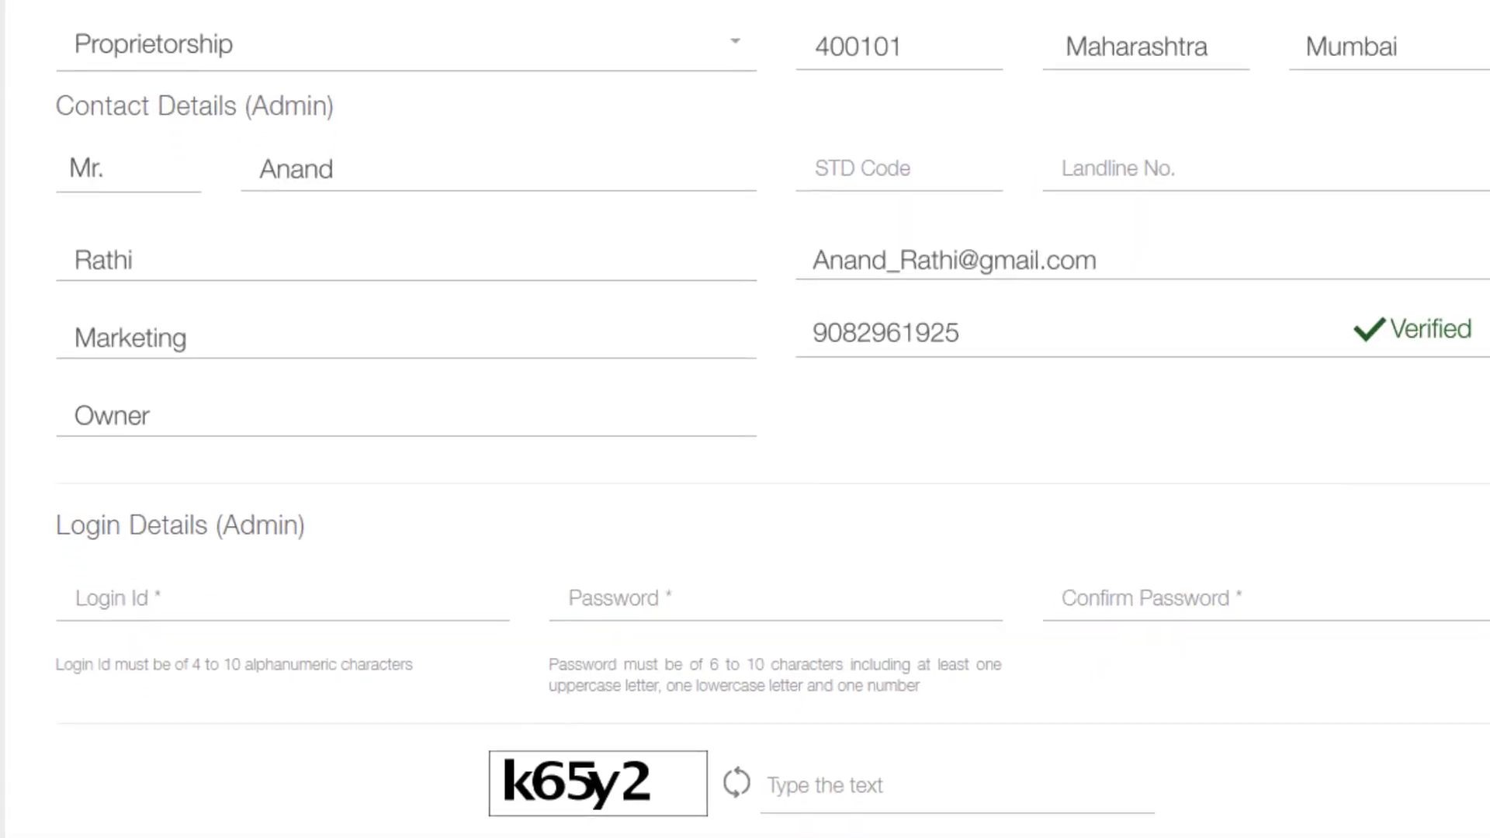
Enter the admin login id, password and captcha text, and submit the sign-up
{"action": "left_click", "coordinate": [279, 598]}
{"action": "key", "text": "Tab"}
{"action": "key", "text": "Tab"}
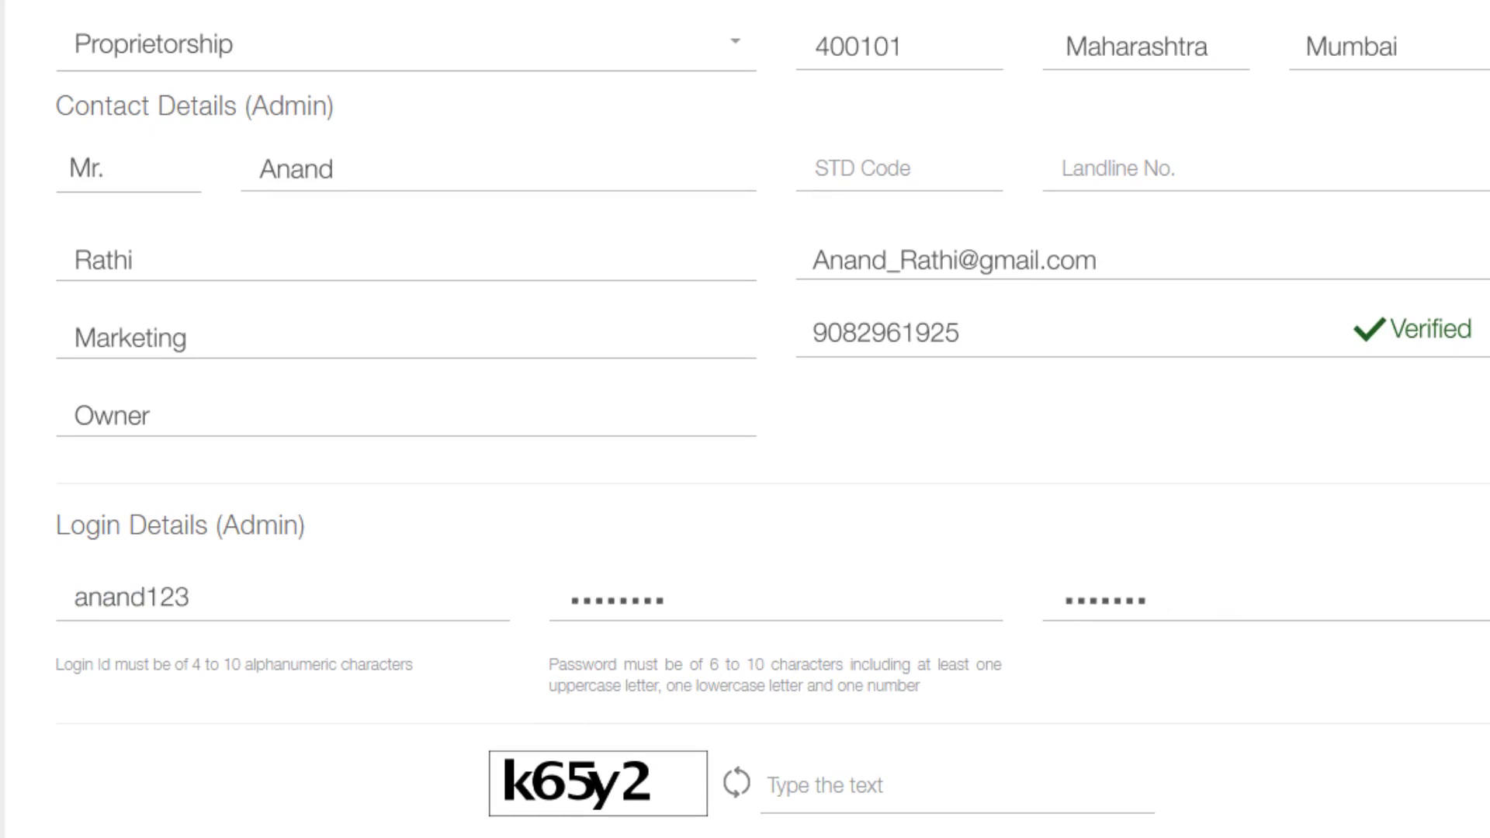
{"action": "key", "text": "Tab"}
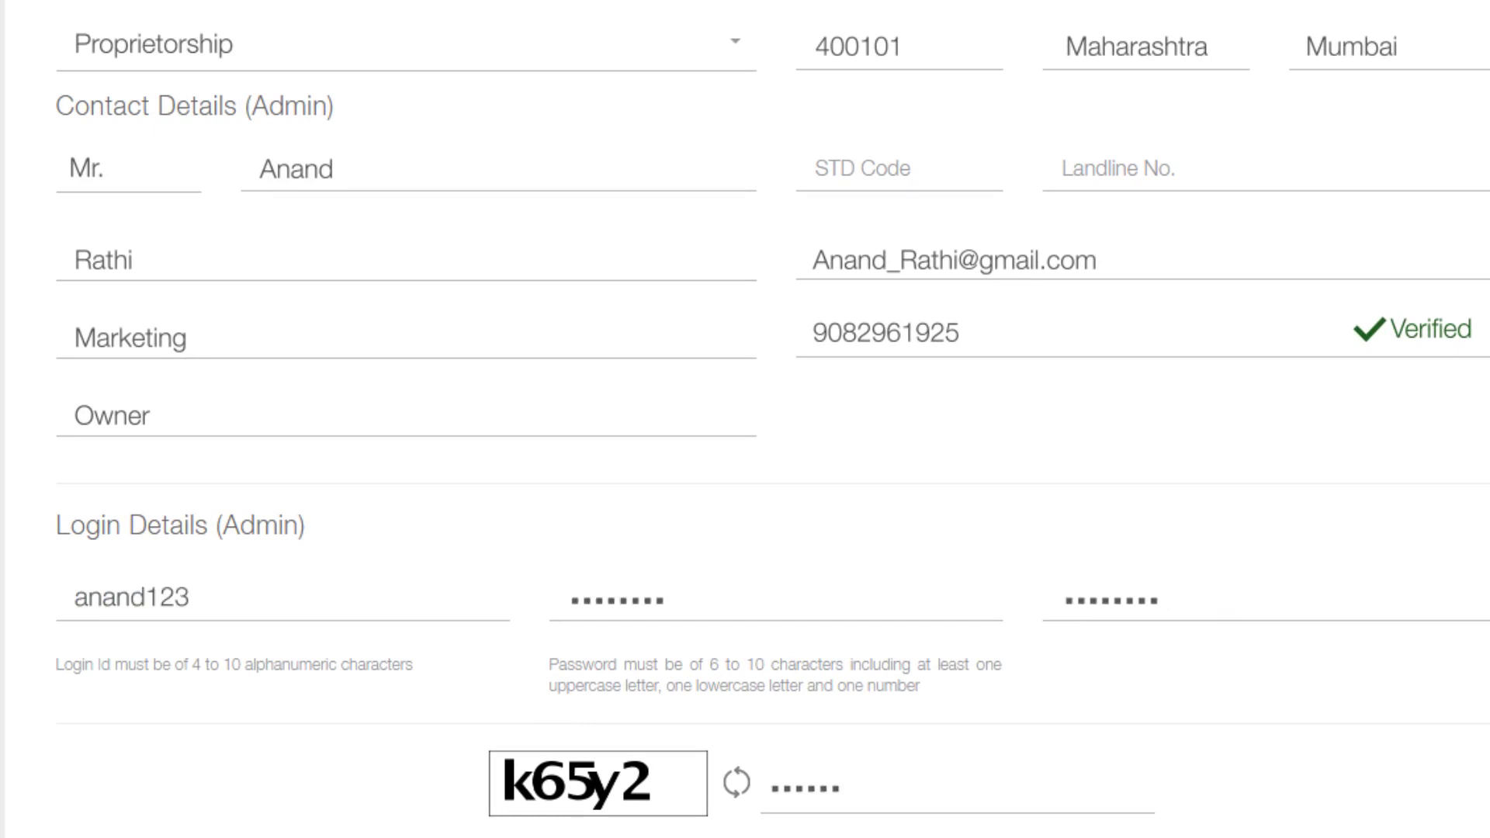
{"action": "left_click", "coordinate": [729, 529]}
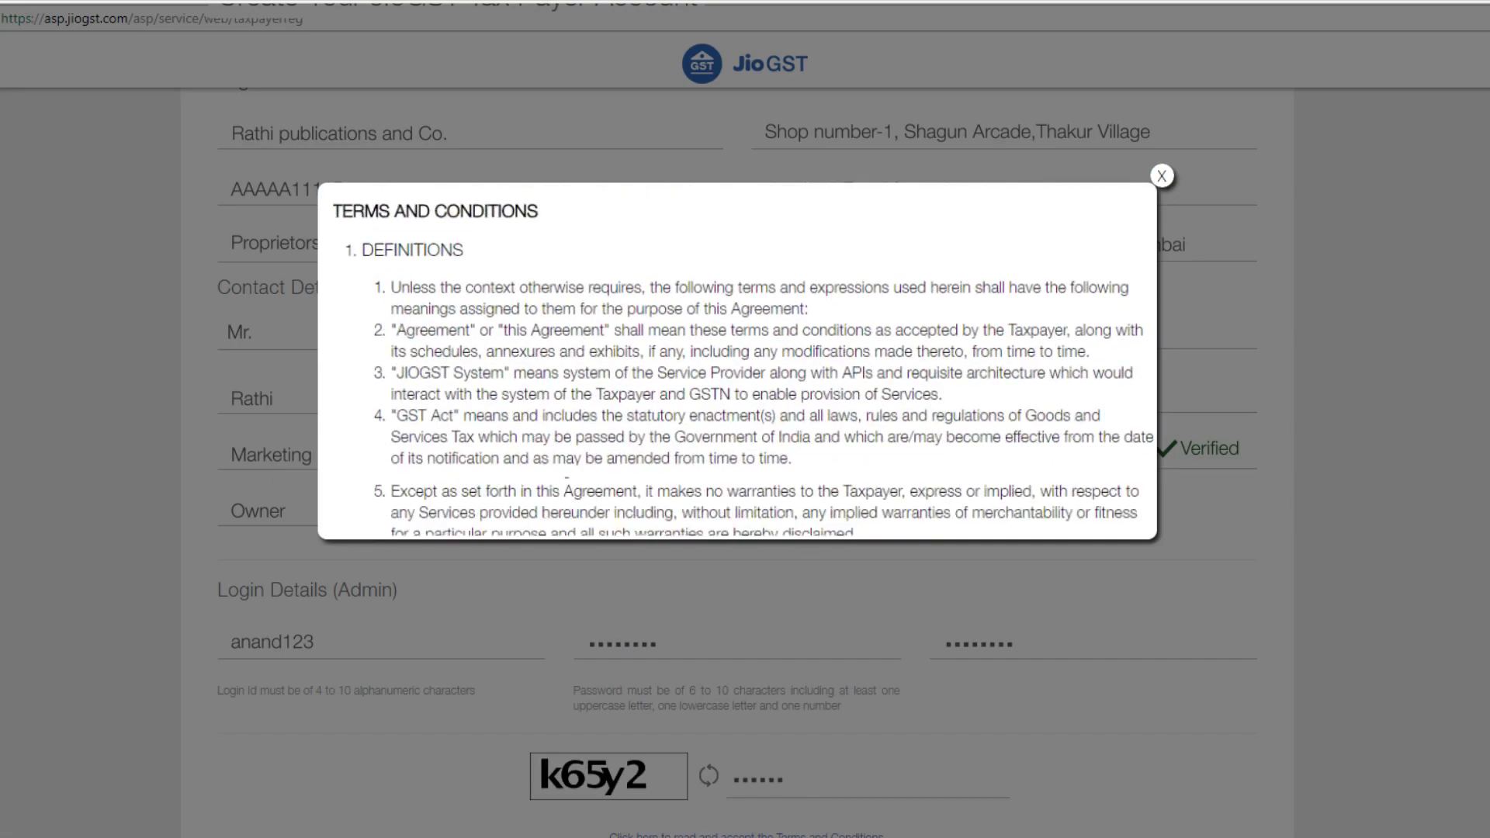
Read through the terms and conditions to the end and accept them
{"action": "scroll", "coordinate": [738, 361], "scroll_direction": "down", "scroll_amount": 15}
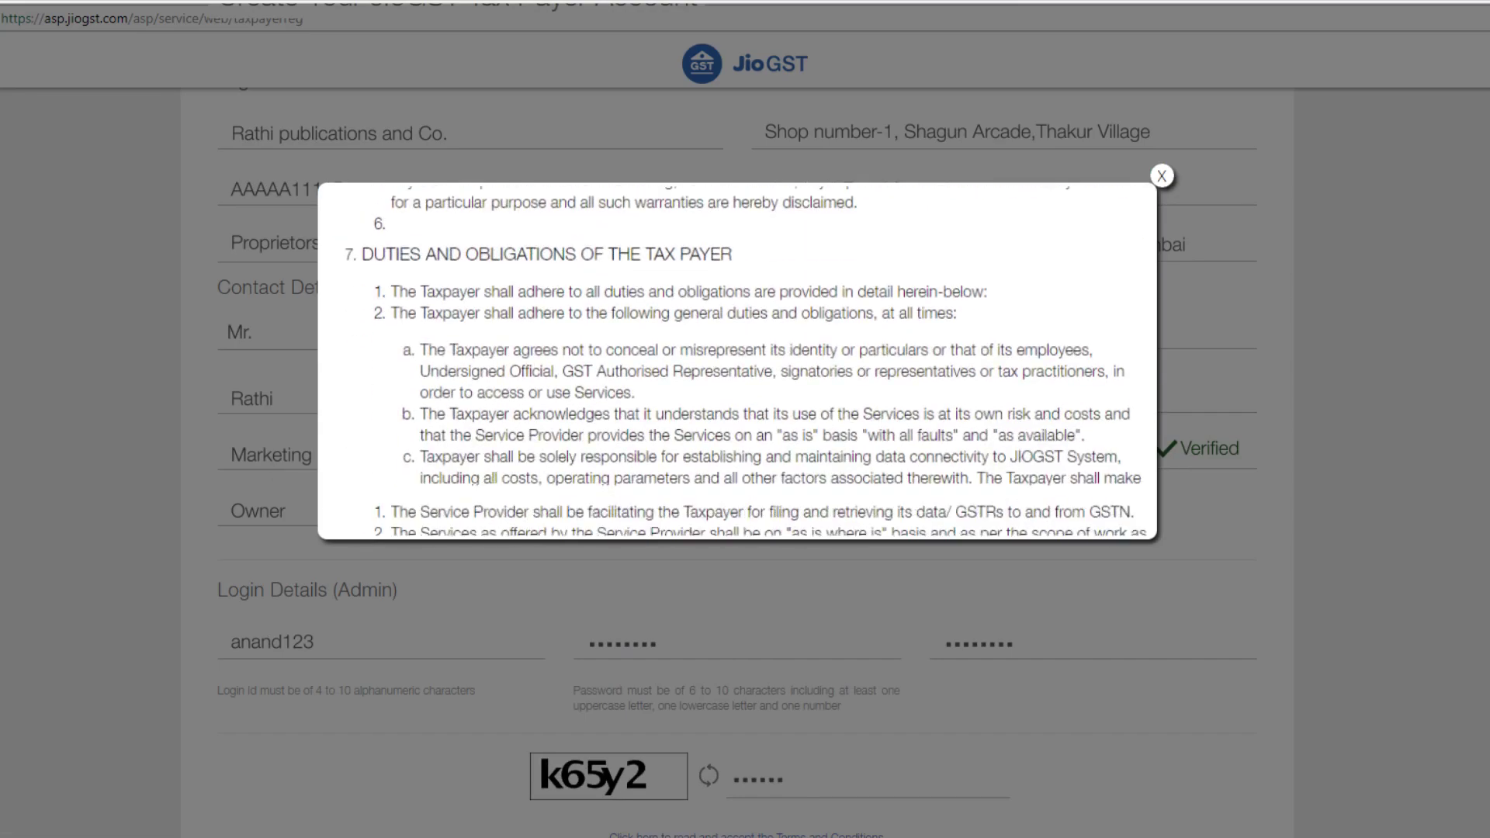
{"action": "scroll", "coordinate": [738, 360], "scroll_direction": "down", "scroll_amount": 5}
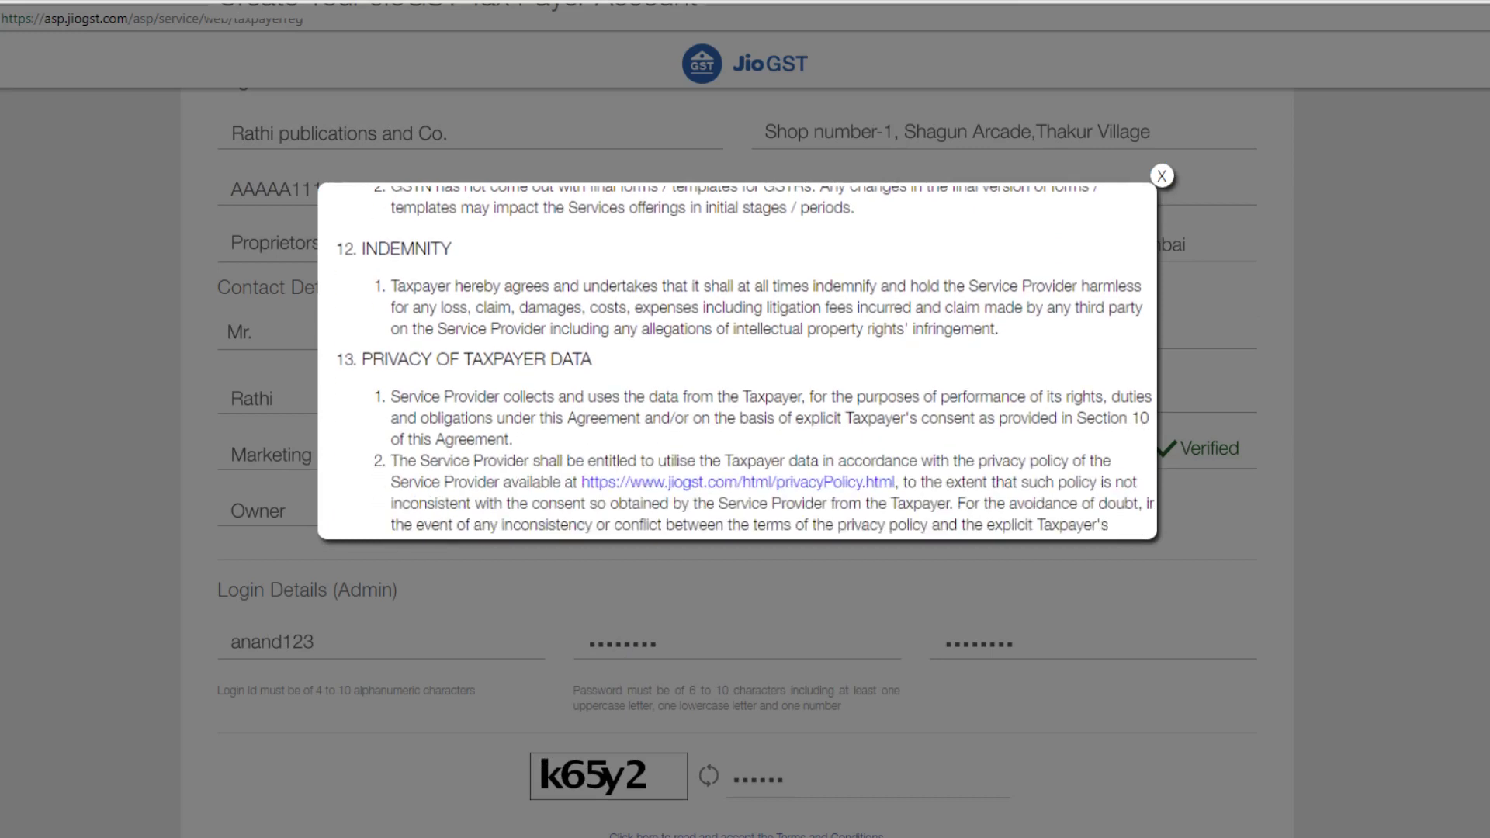
{"action": "scroll", "coordinate": [737, 361], "scroll_direction": "down", "scroll_amount": 4}
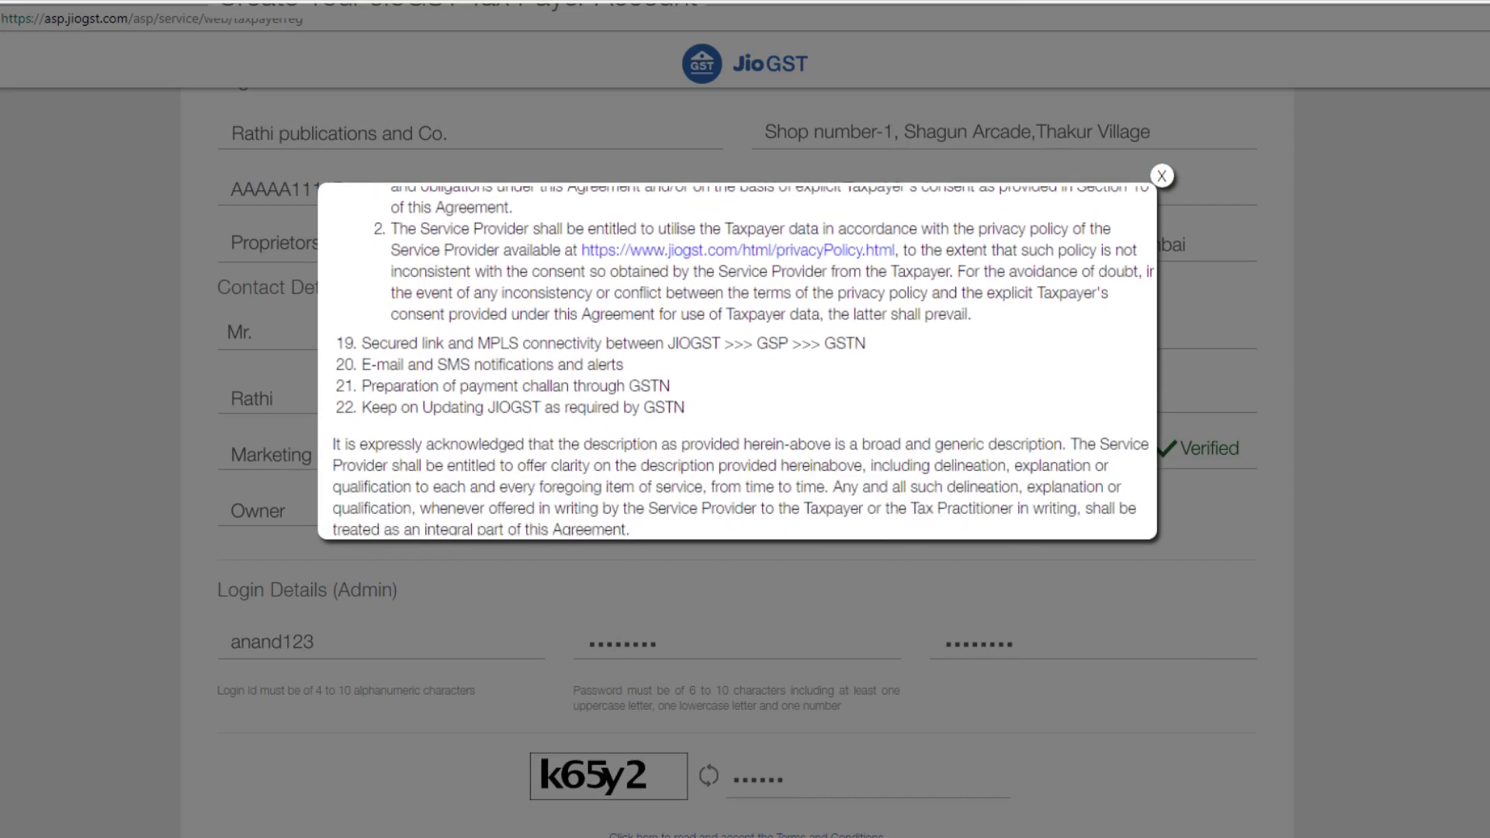
{"action": "scroll", "coordinate": [738, 361], "scroll_direction": "down", "scroll_amount": 2}
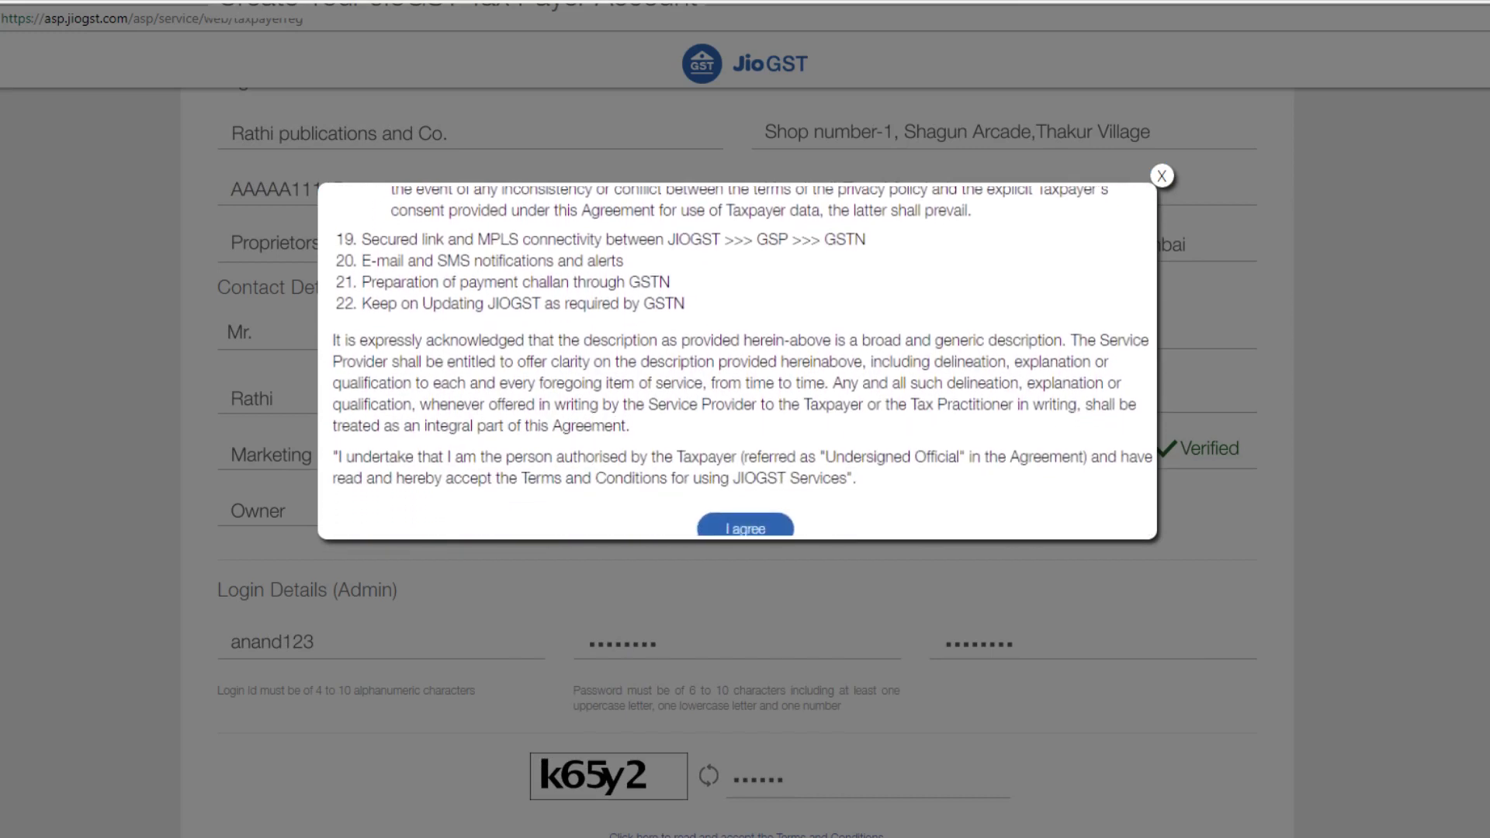
{"action": "scroll", "coordinate": [737, 361], "scroll_direction": "down", "scroll_amount": 1}
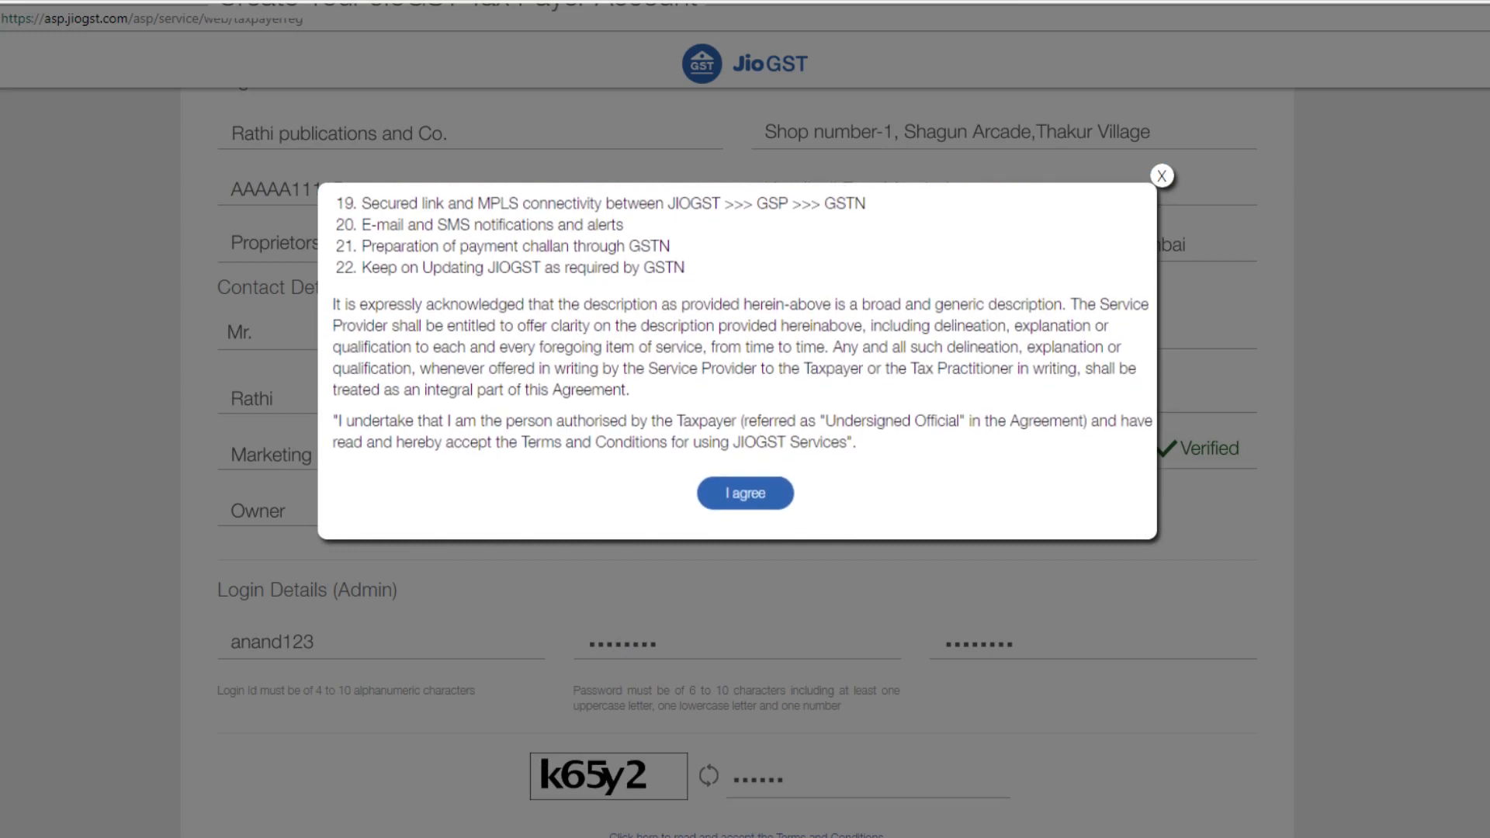
{"action": "left_click", "coordinate": [746, 491]}
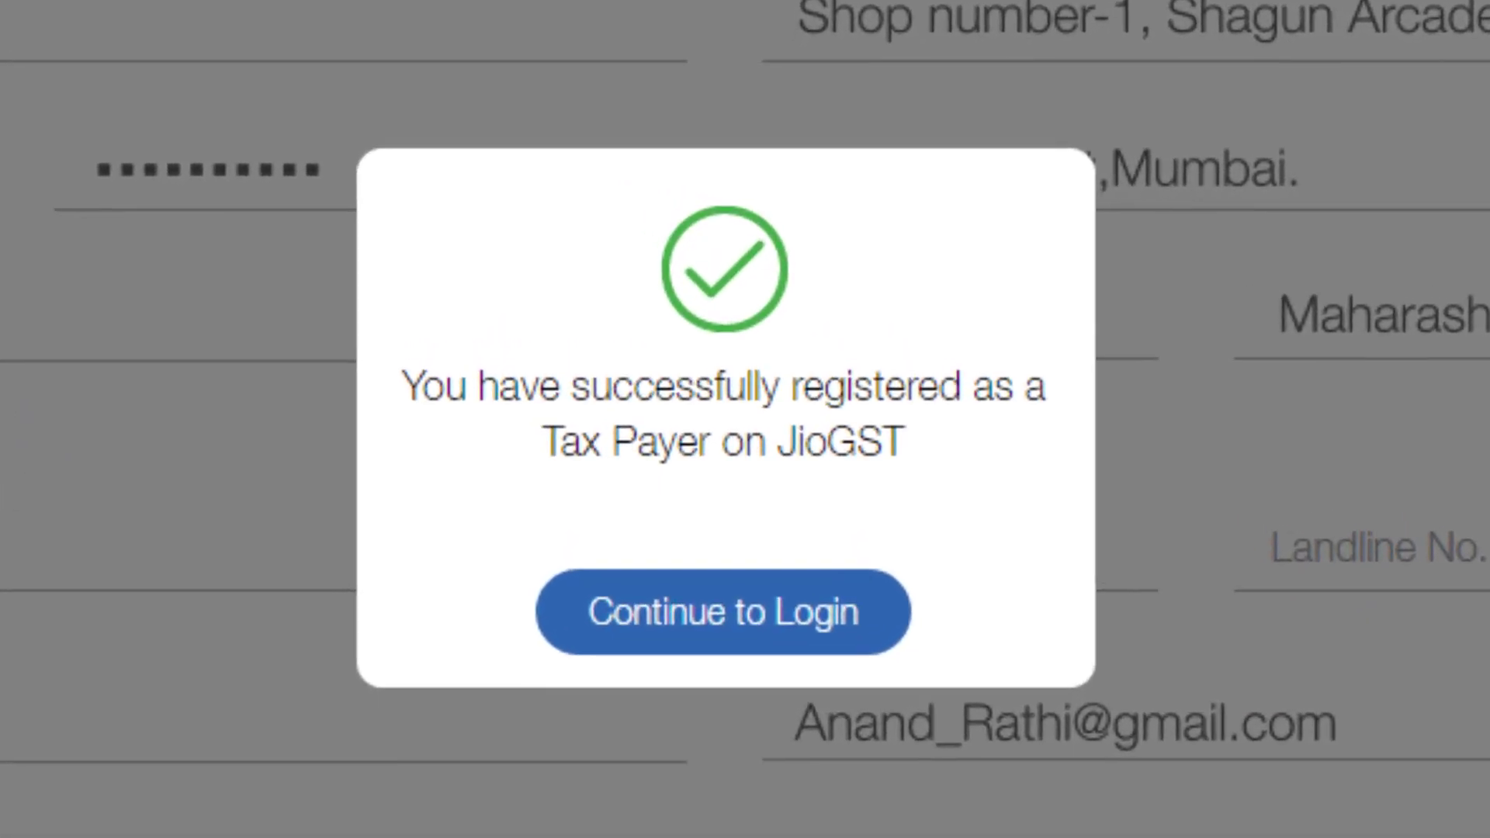
Continue from the registration confirmation to the Tax Payer login page
{"action": "left_click", "coordinate": [689, 611]}
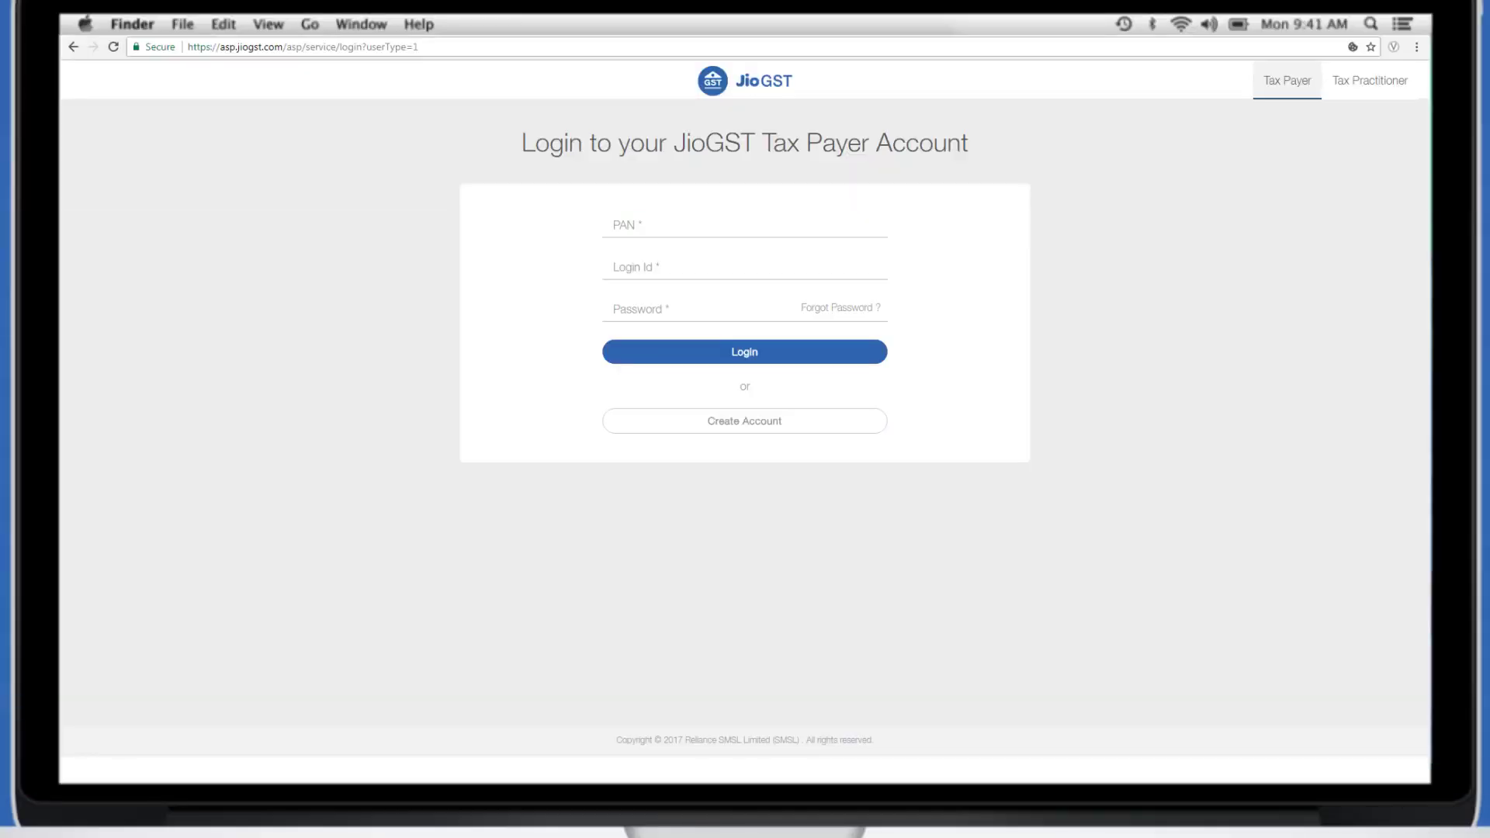
Log in with the organisation's PAN, the admin login id and password
{"action": "type", "text": "AA1111B"}
{"action": "key", "text": "Tab"}
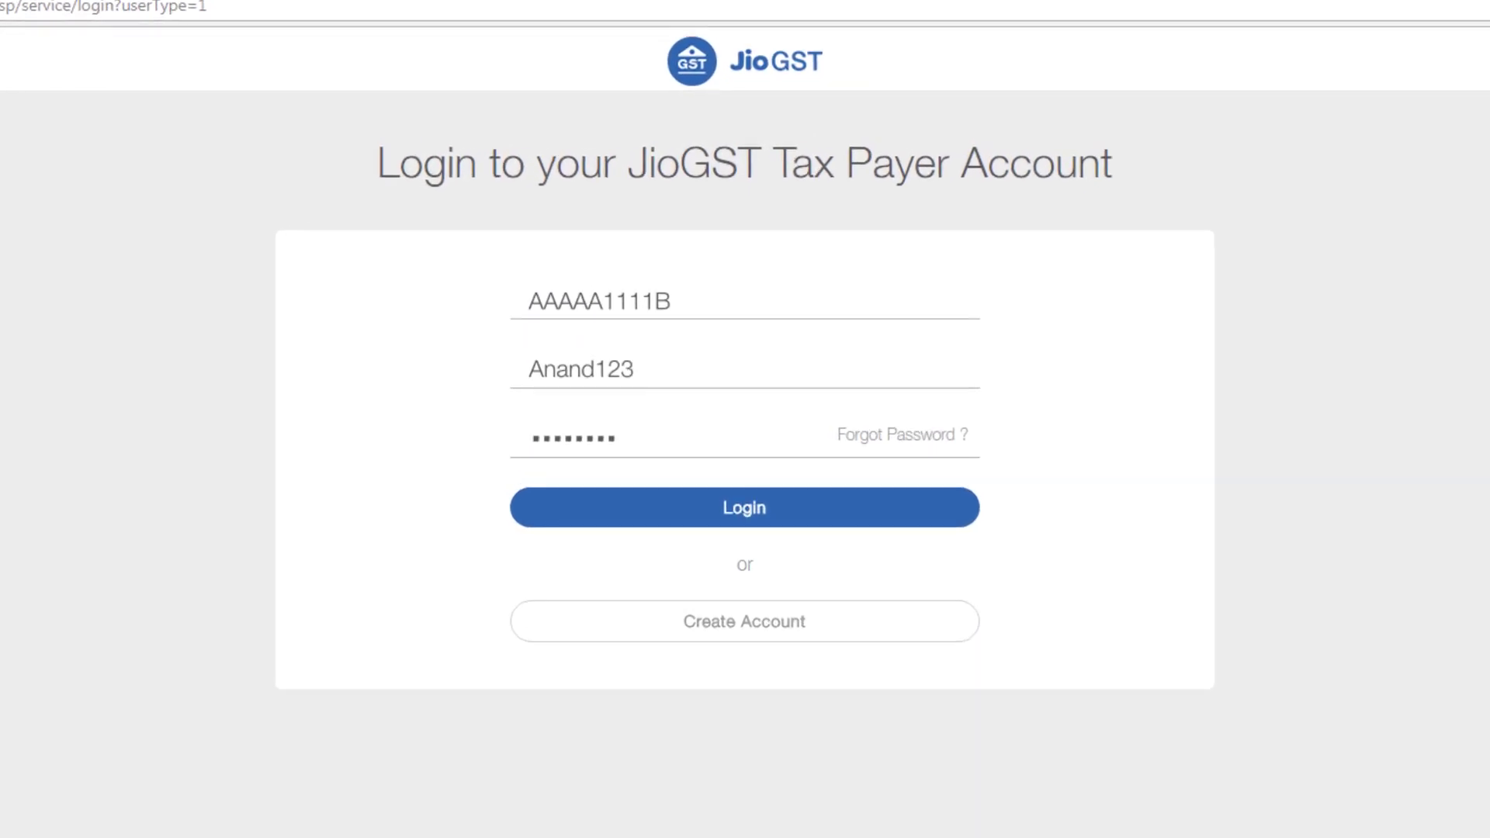
{"action": "left_click", "coordinate": [742, 510]}
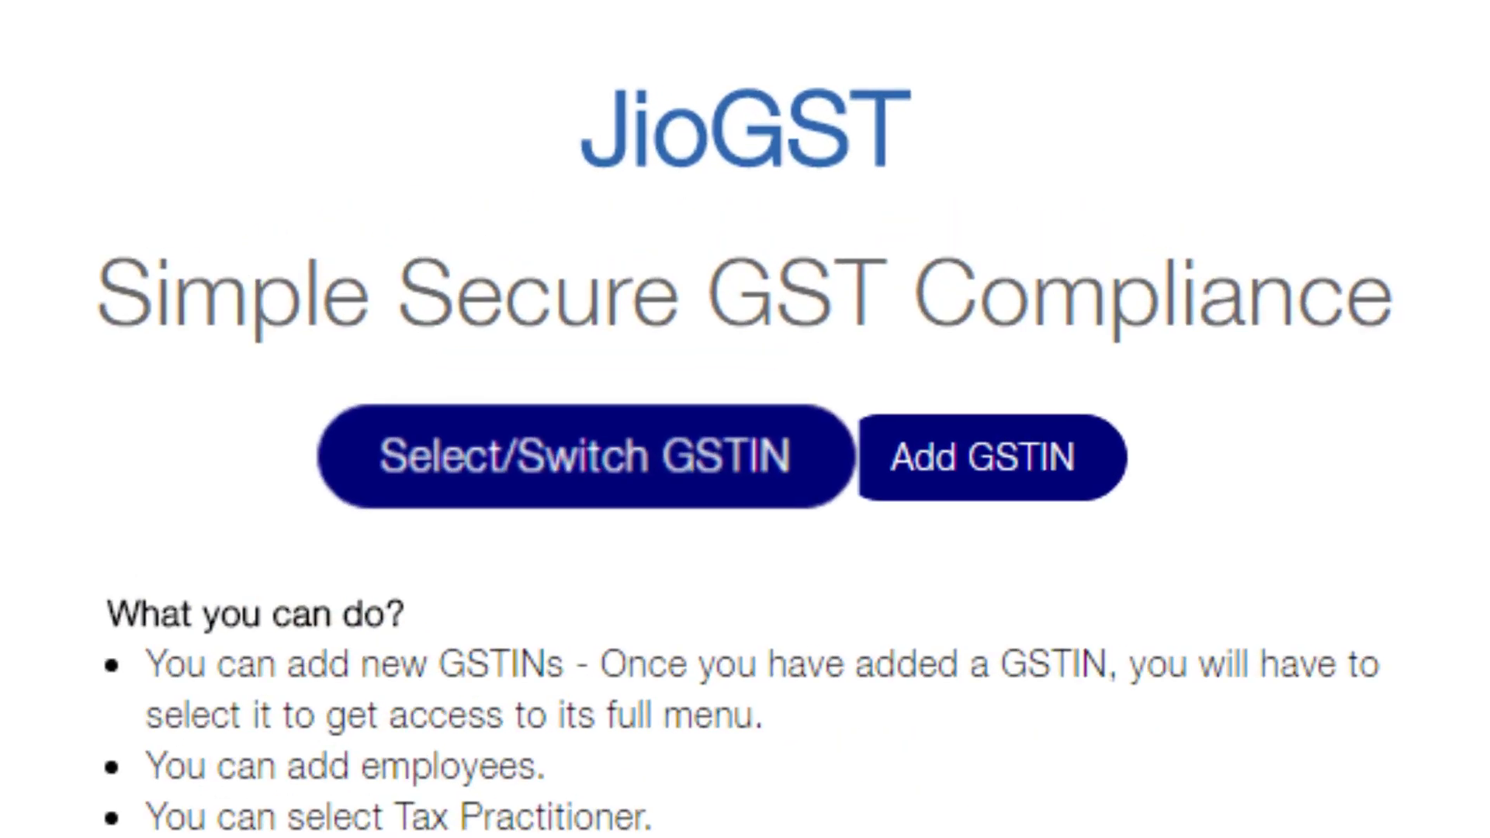
Select the company's registered Chattisgarh GSTIN as the active GSTIN
{"action": "left_click", "coordinate": [584, 455]}
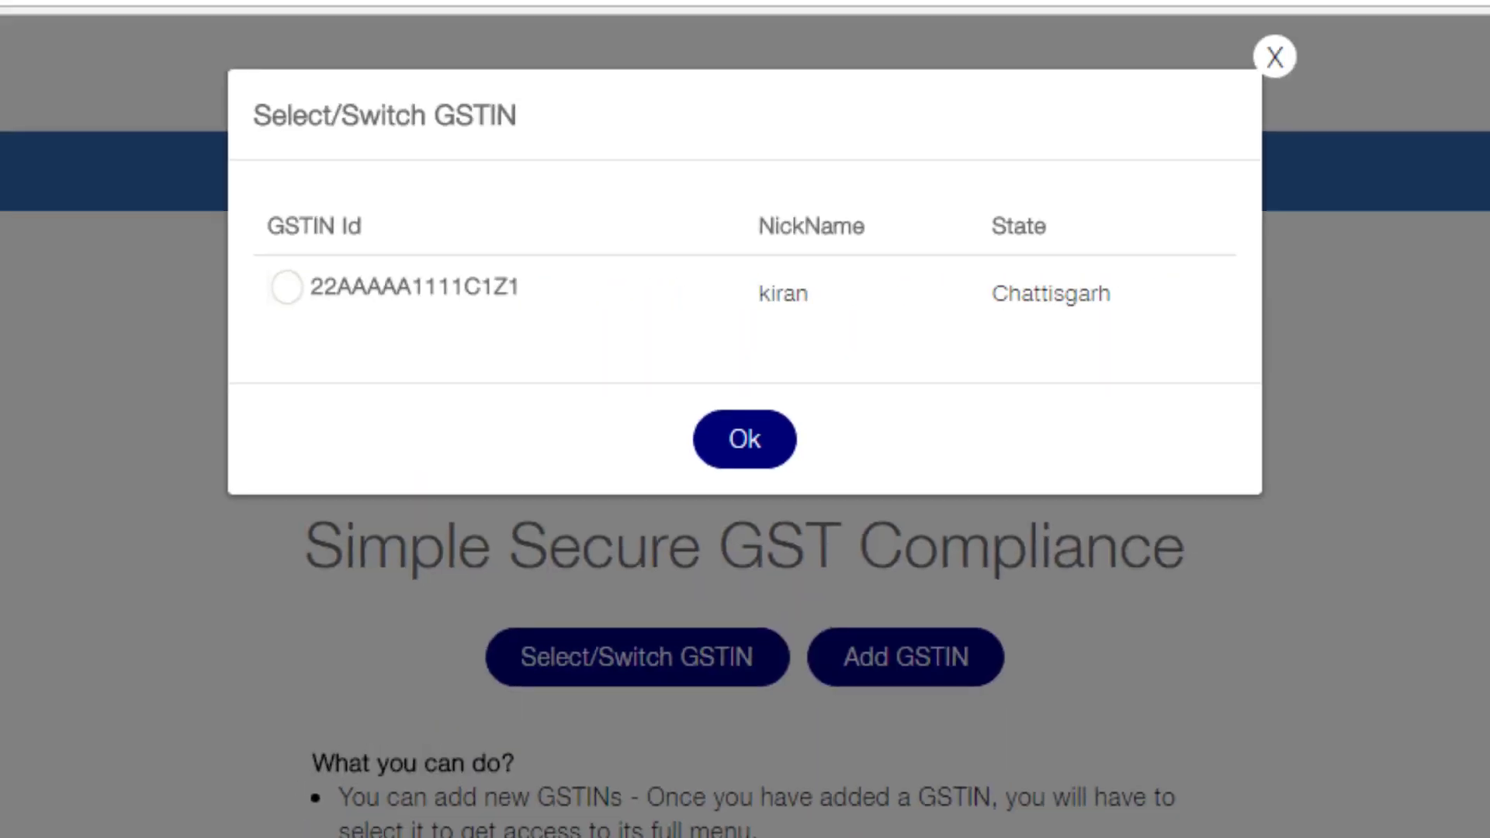
{"action": "left_click", "coordinate": [286, 287]}
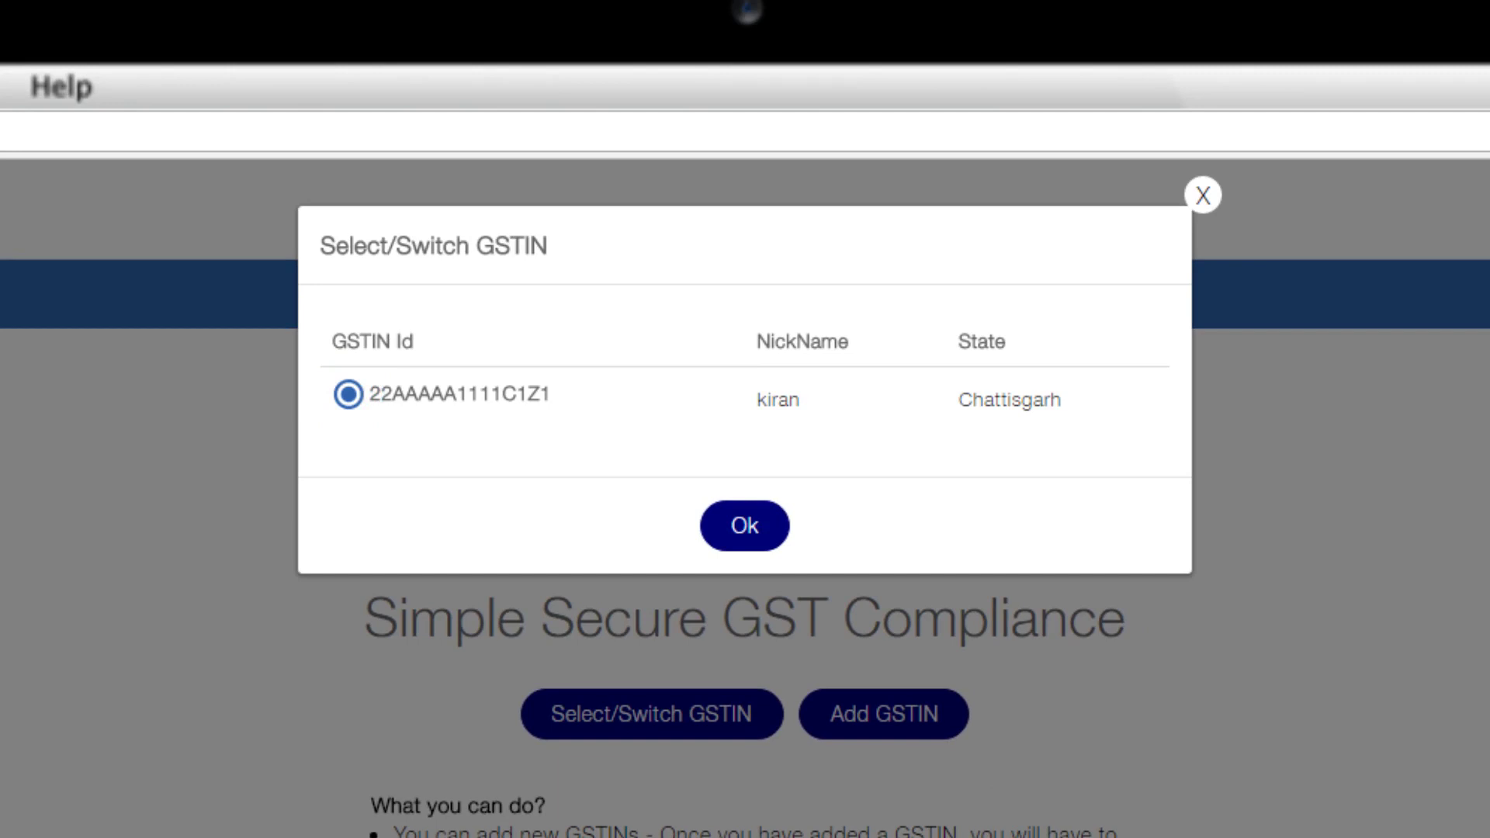
{"action": "left_click", "coordinate": [744, 525]}
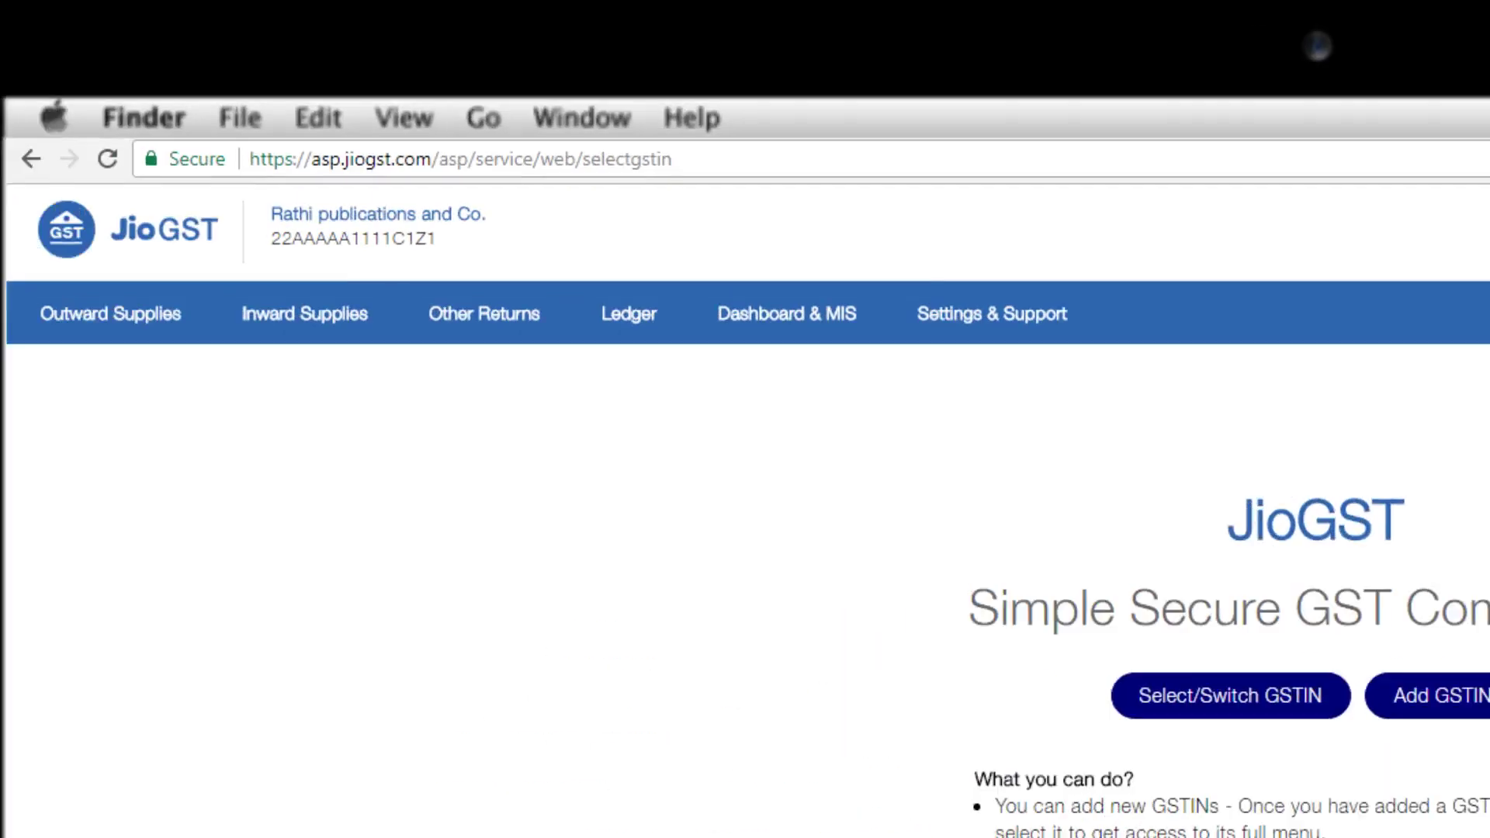
Look over the Outward Supplies options, then go to the Manage Profile GSTIN list
{"action": "left_click", "coordinate": [138, 335]}
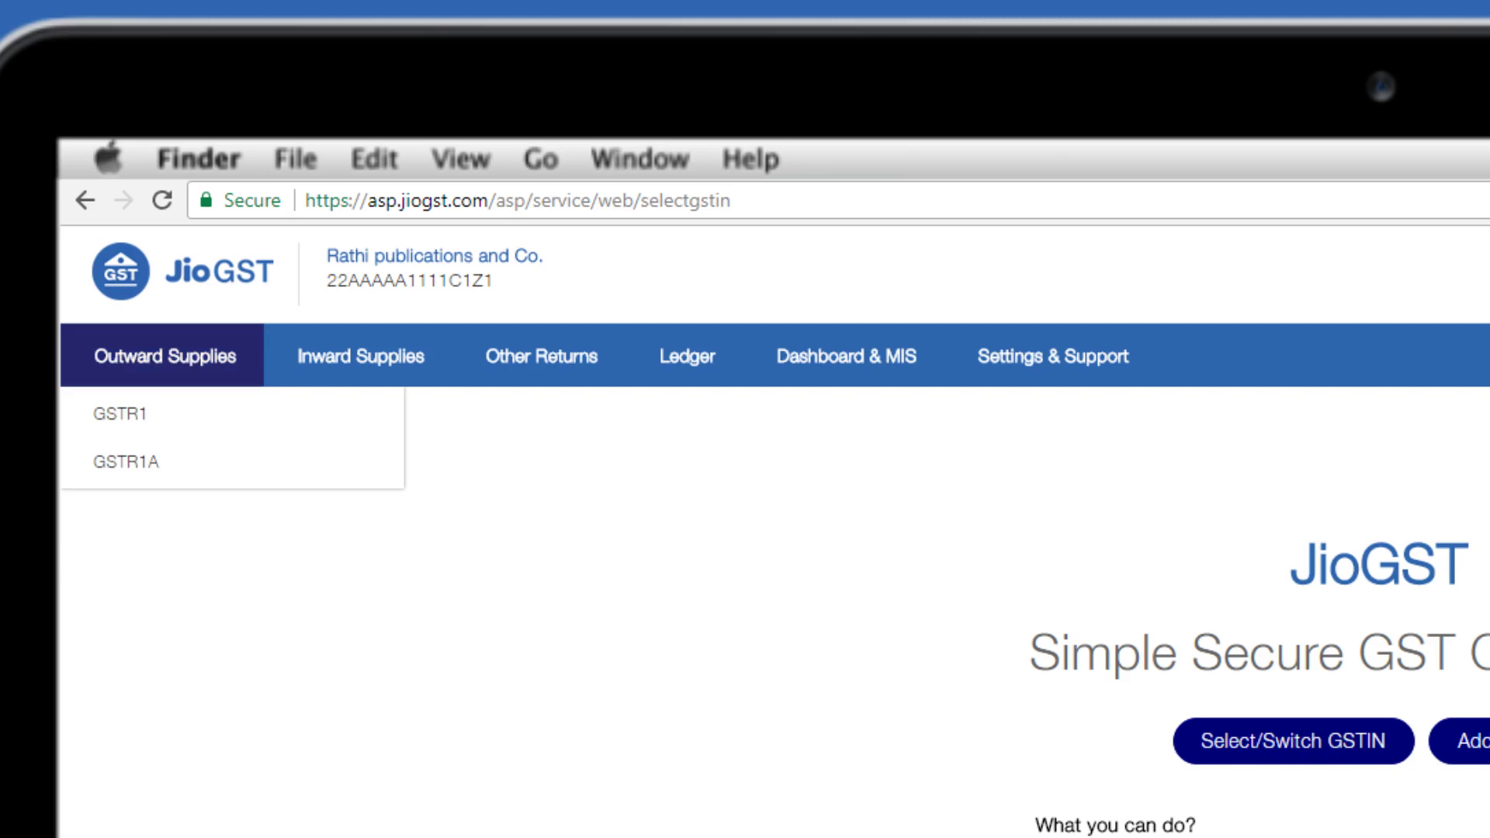
{"action": "mouse_move", "coordinate": [121, 414]}
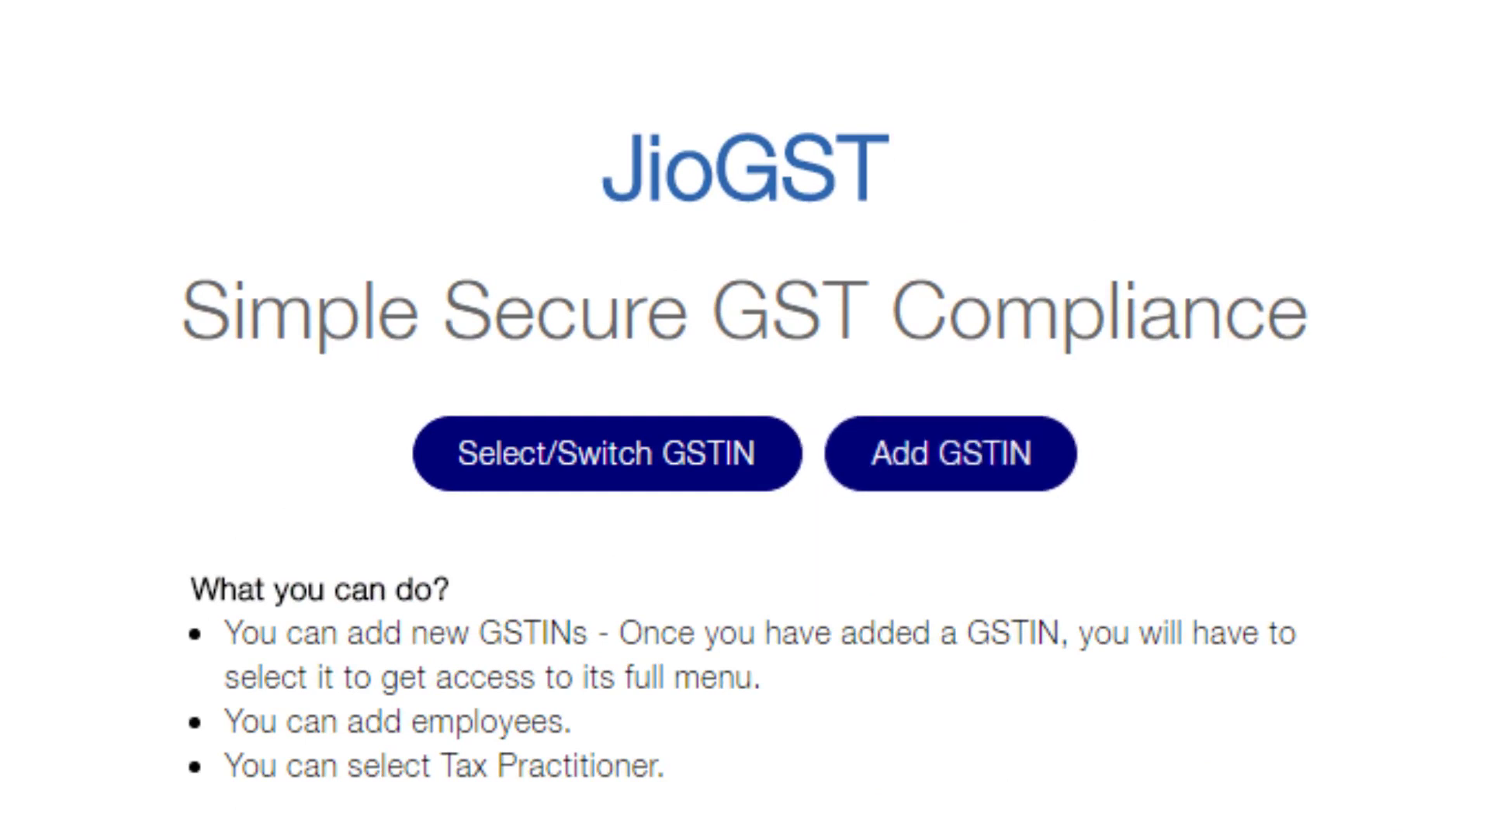
{"action": "left_click", "coordinate": [952, 446]}
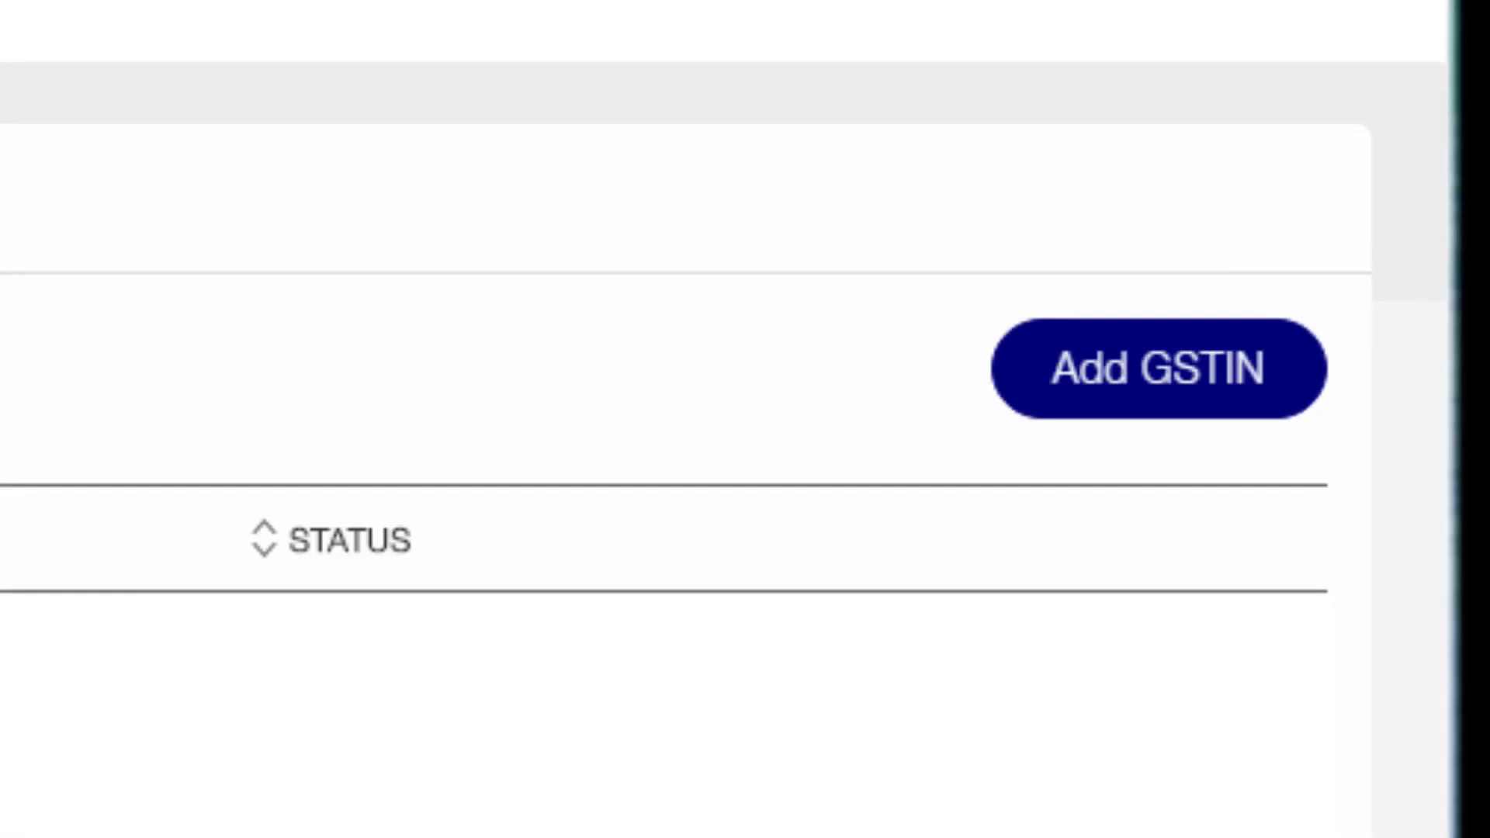
Add a new GSTIN, keeping Normal taxable person as the taxpayer type
{"action": "left_click", "coordinate": [1172, 373]}
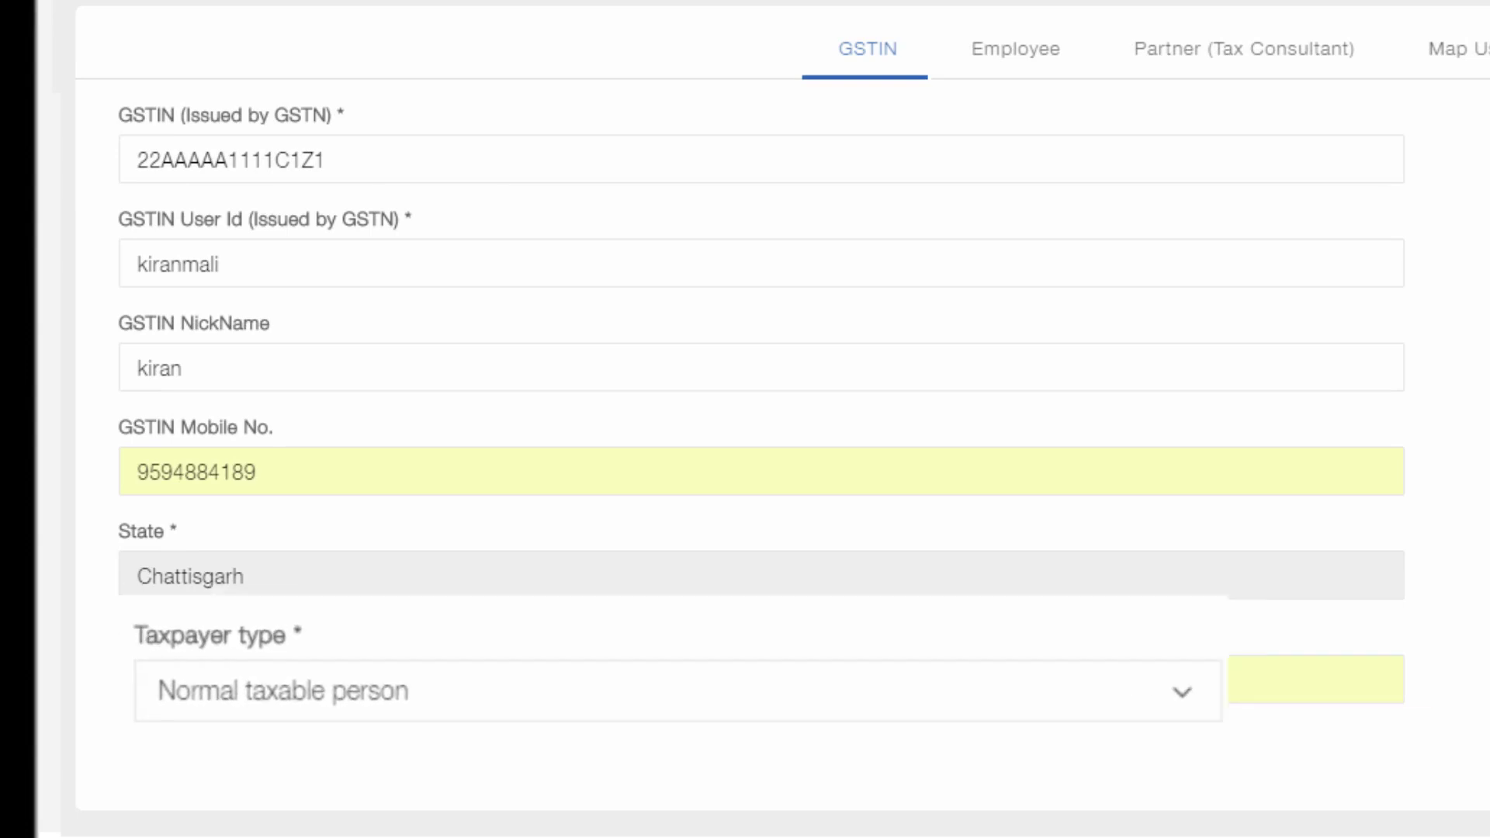
{"action": "left_click", "coordinate": [946, 782]}
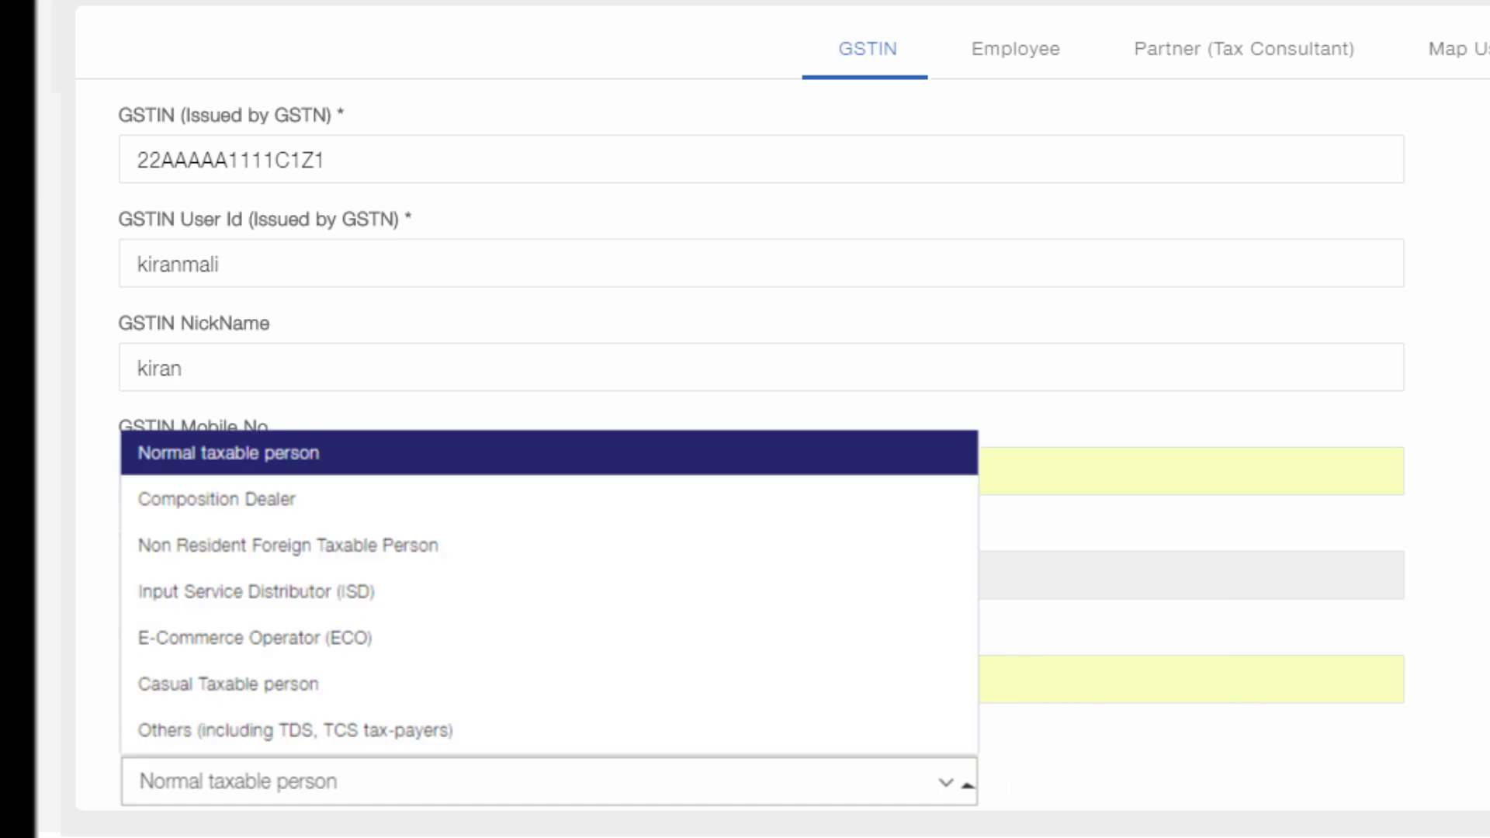
{"action": "key", "text": "Escape"}
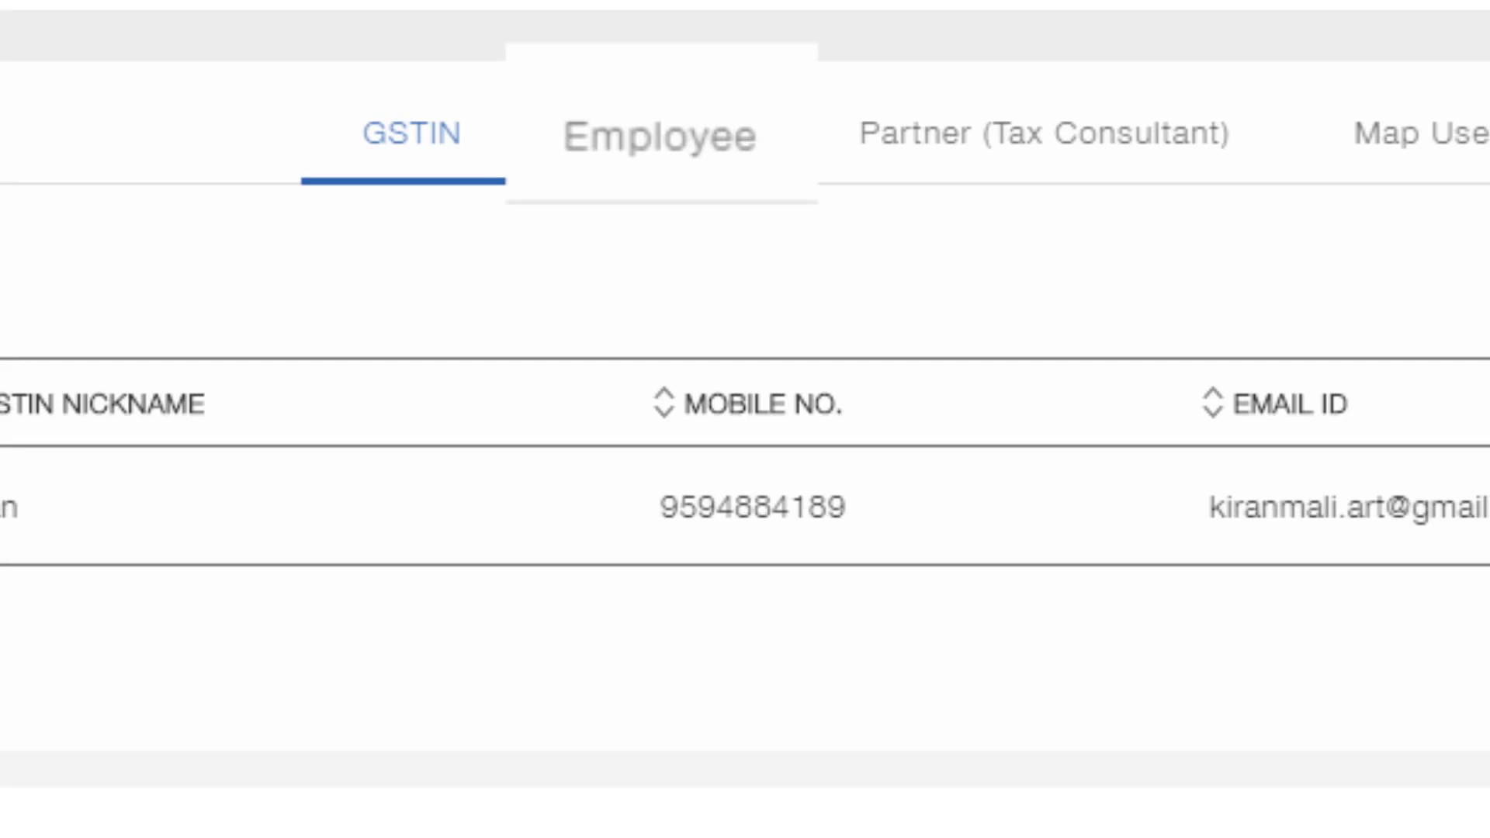
{"action": "left_click", "coordinate": [662, 133]}
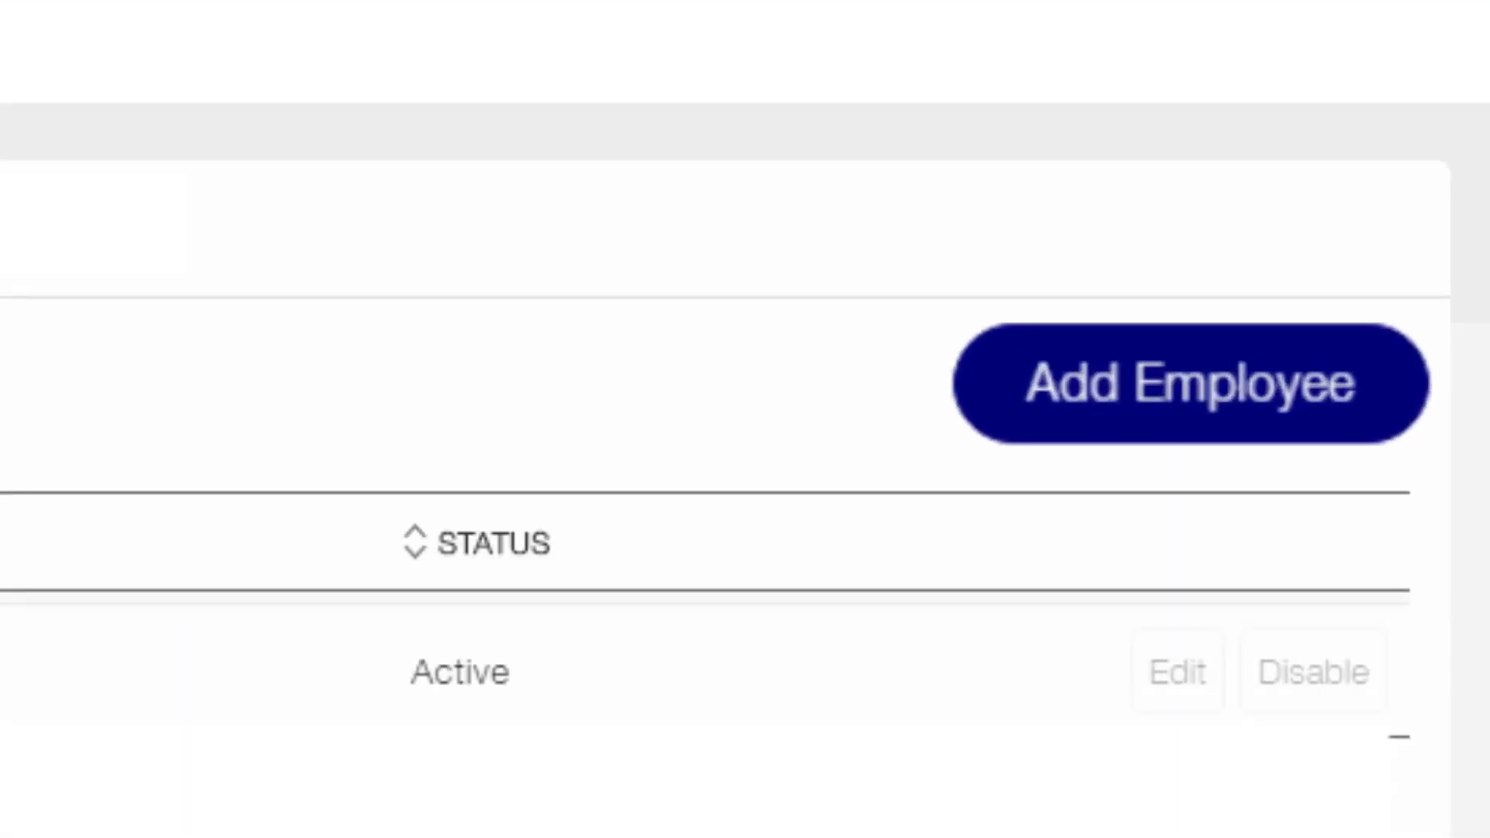
Add a Finance department Manager employee with Admin Role set to Yes and save
{"action": "left_click", "coordinate": [1242, 384]}
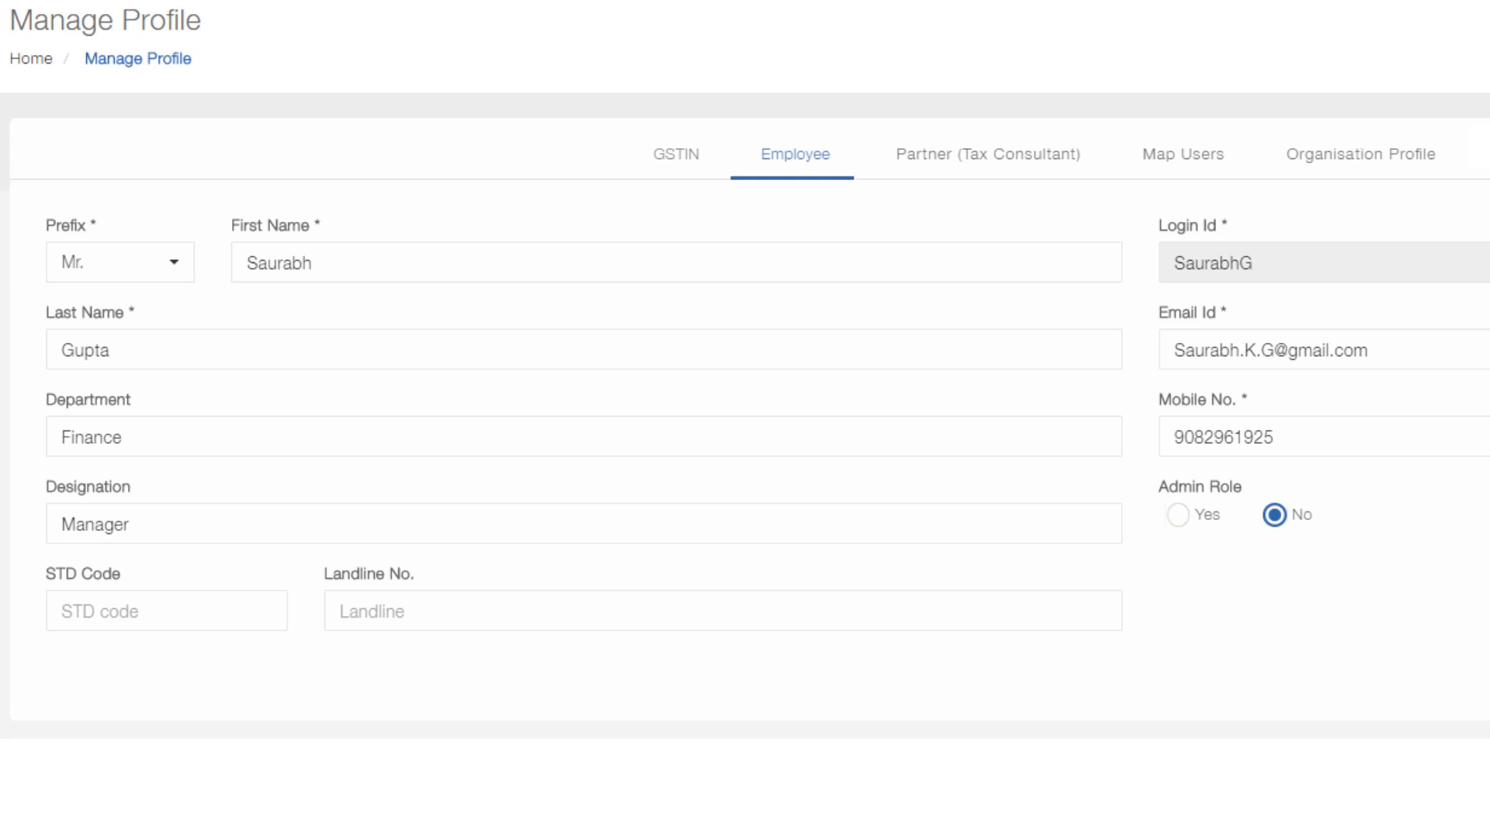
{"action": "left_click", "coordinate": [1178, 515]}
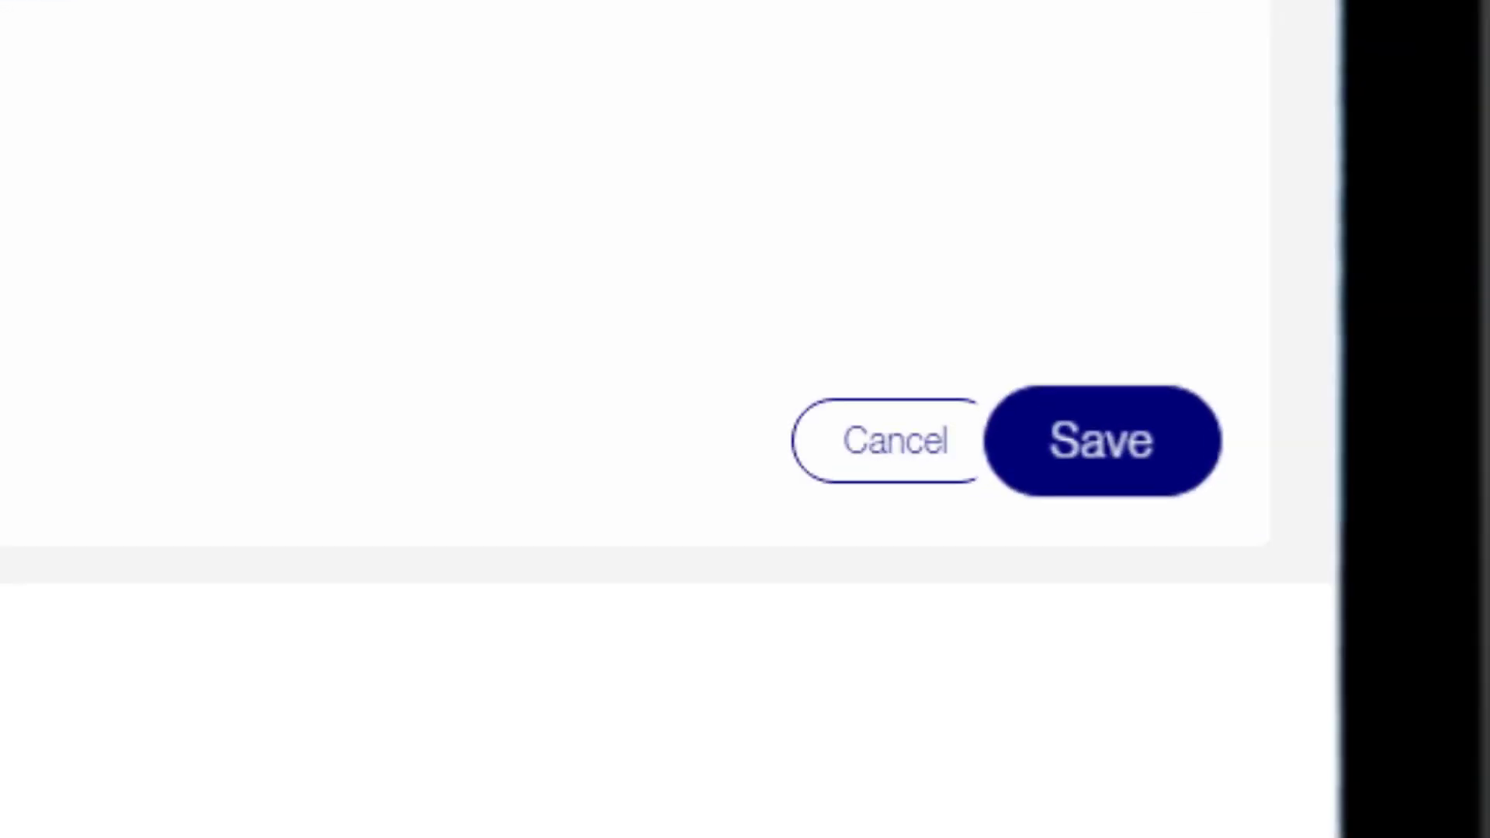
{"action": "left_click", "coordinate": [1103, 440]}
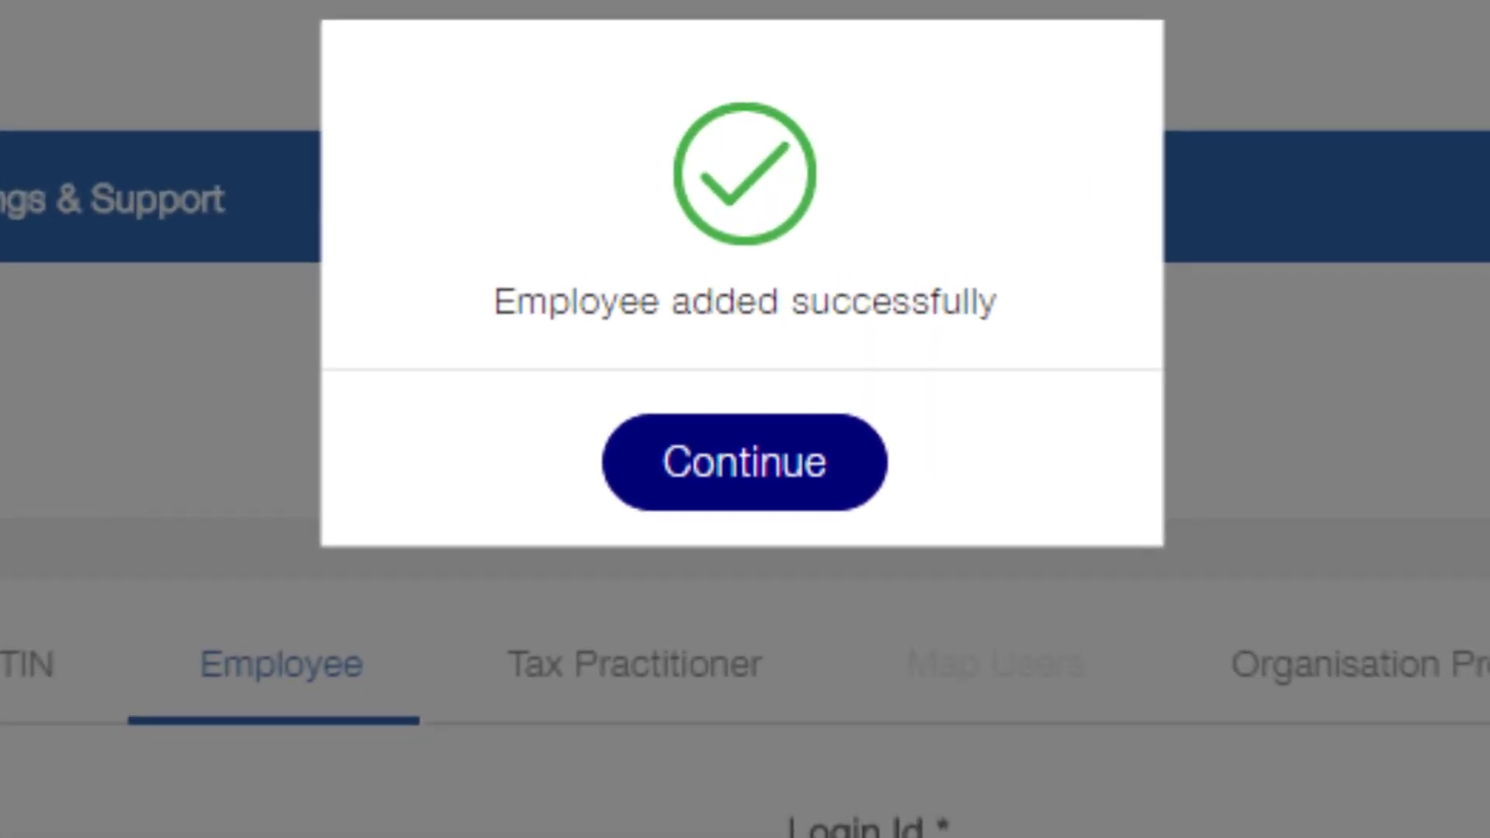
{"action": "left_click", "coordinate": [747, 462]}
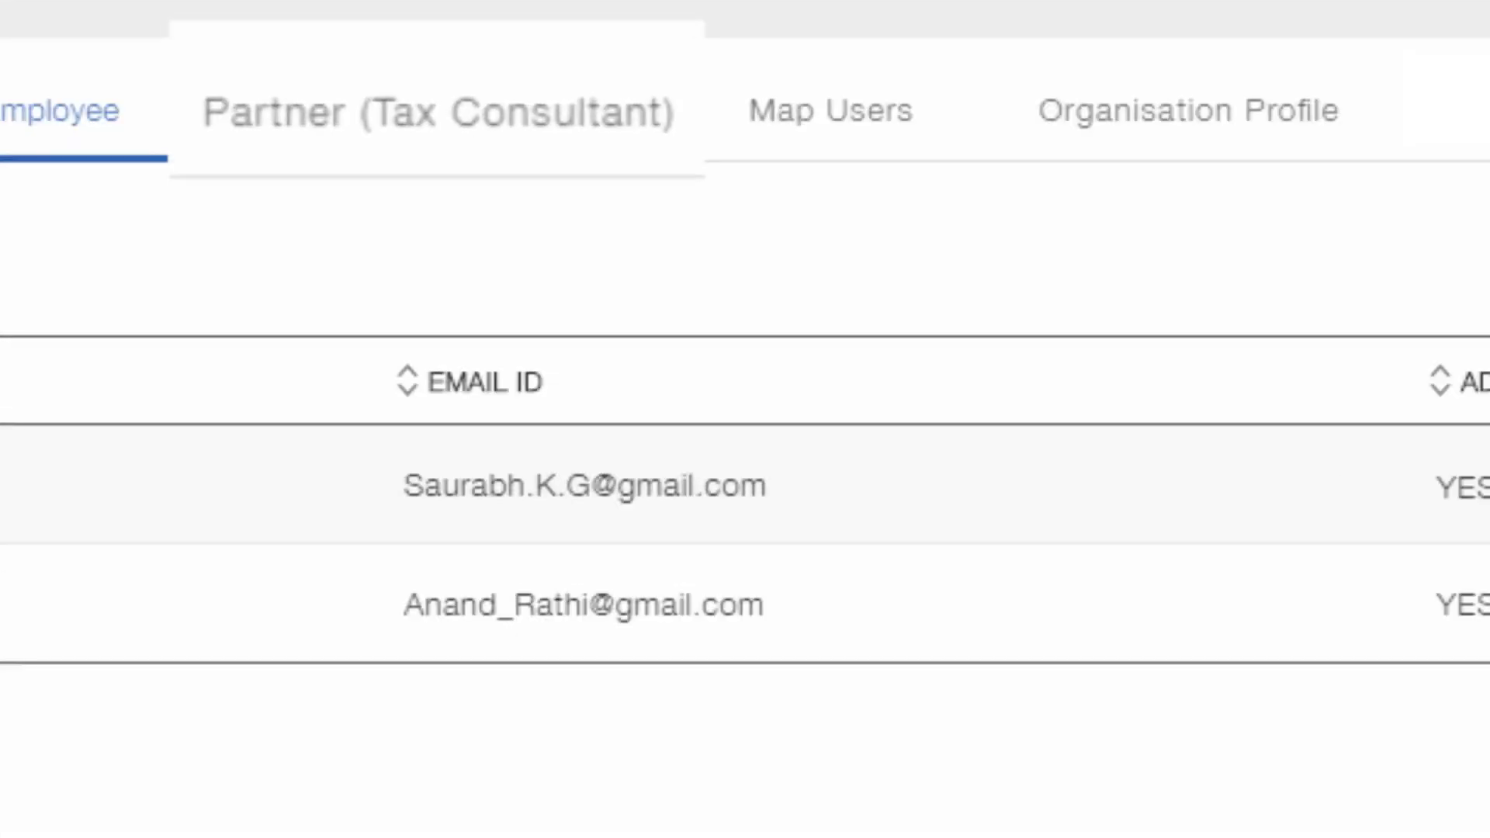
{"action": "left_click", "coordinate": [419, 109]}
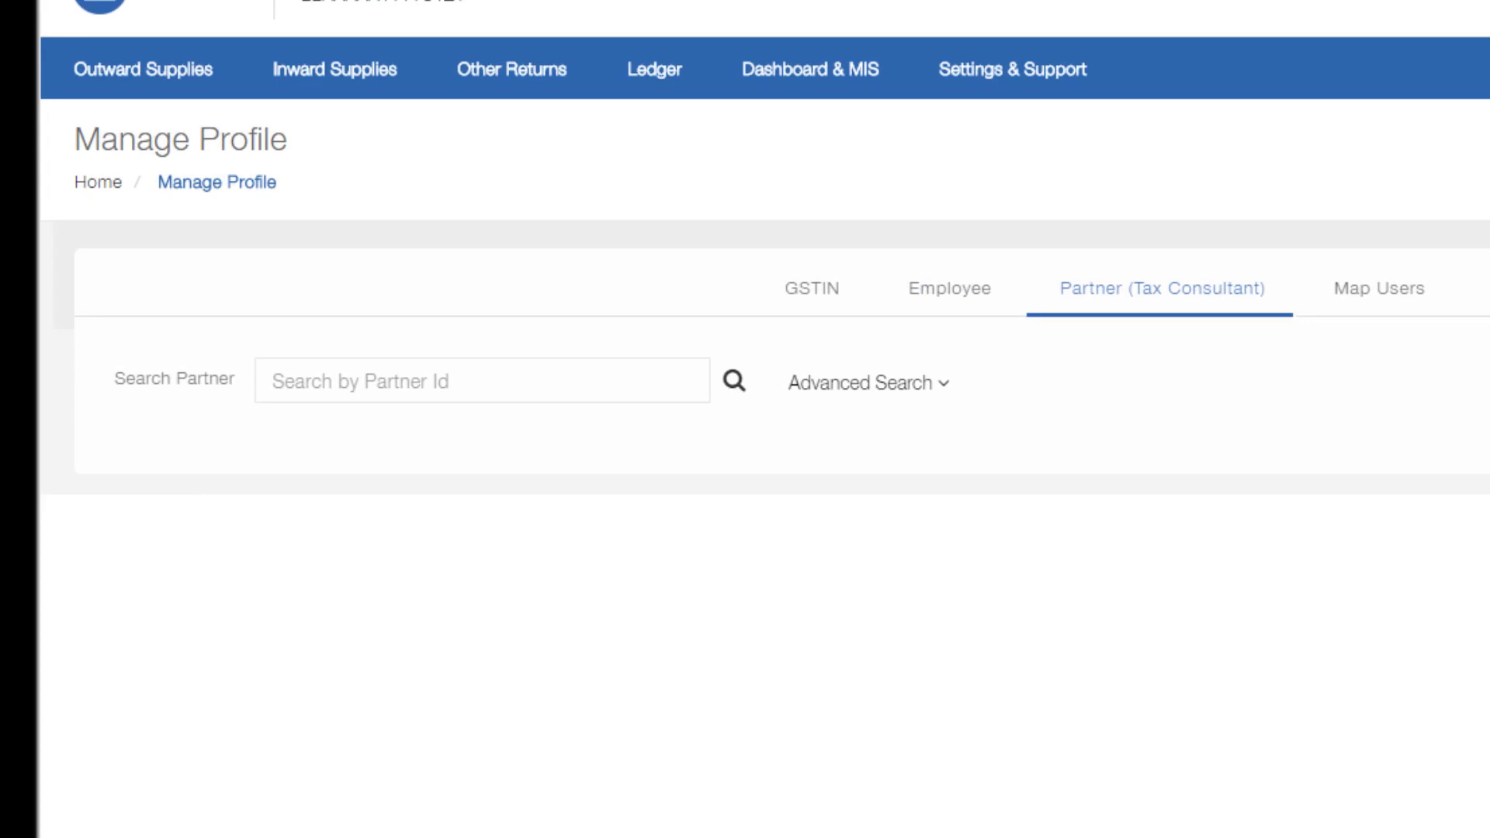
Search partner tax consultants by a consultant's name through Advanced Search, then check Map Users
{"action": "left_click", "coordinate": [959, 382]}
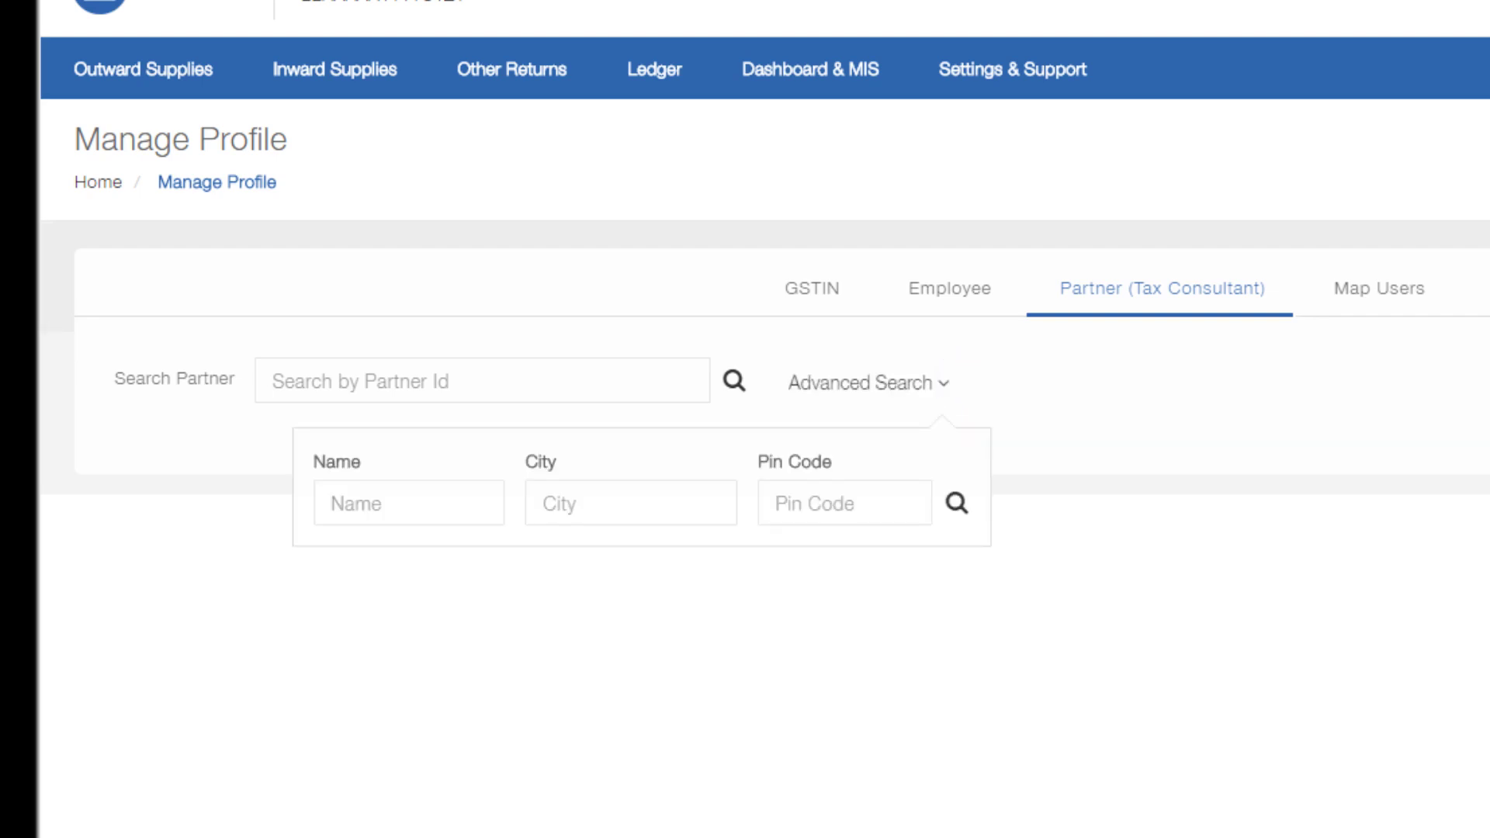
{"action": "type", "text": "John"}
{"action": "left_click", "coordinate": [956, 503]}
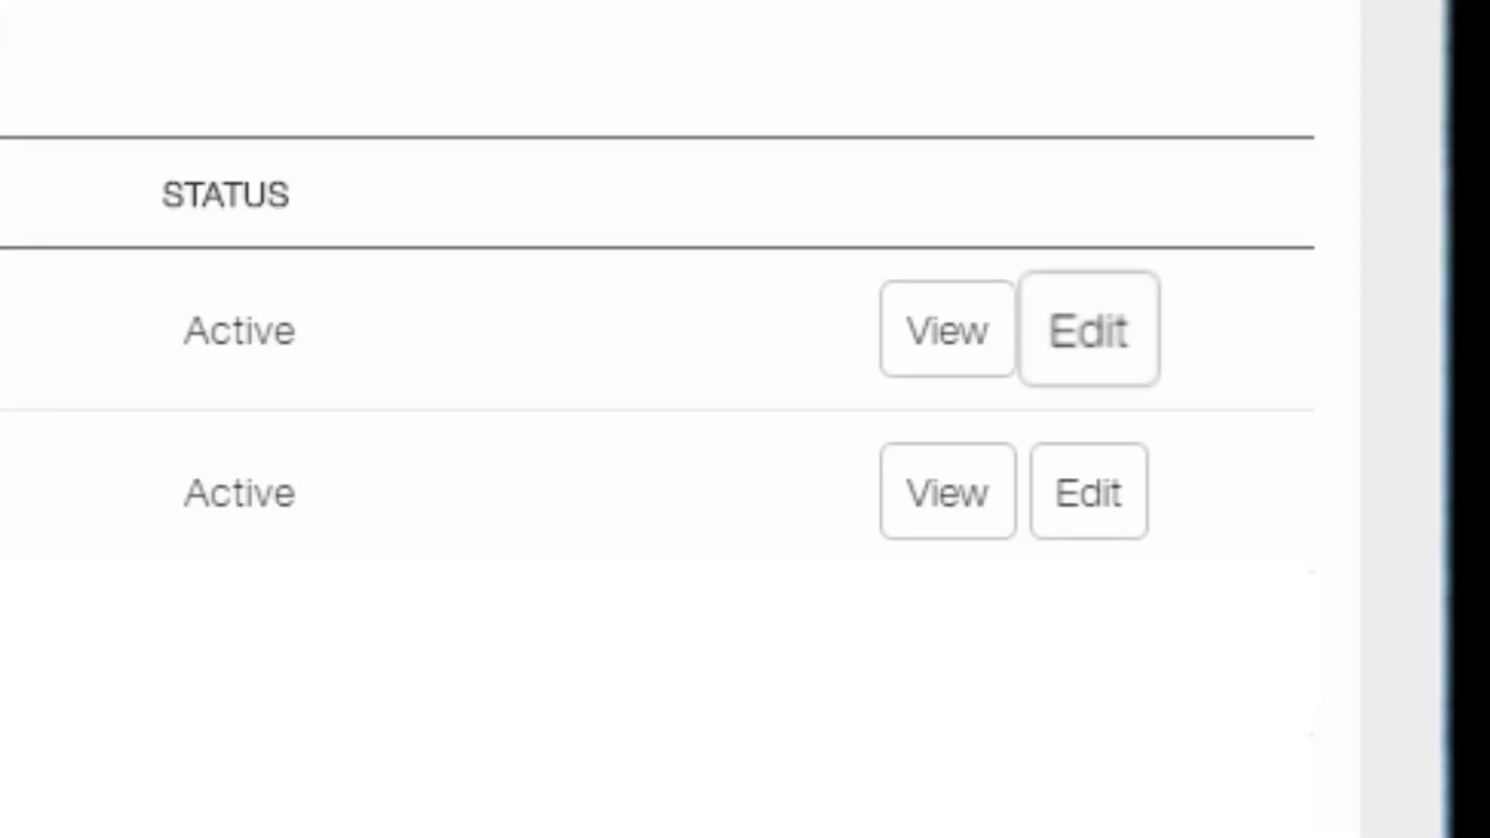
{"action": "left_click", "coordinate": [1088, 330]}
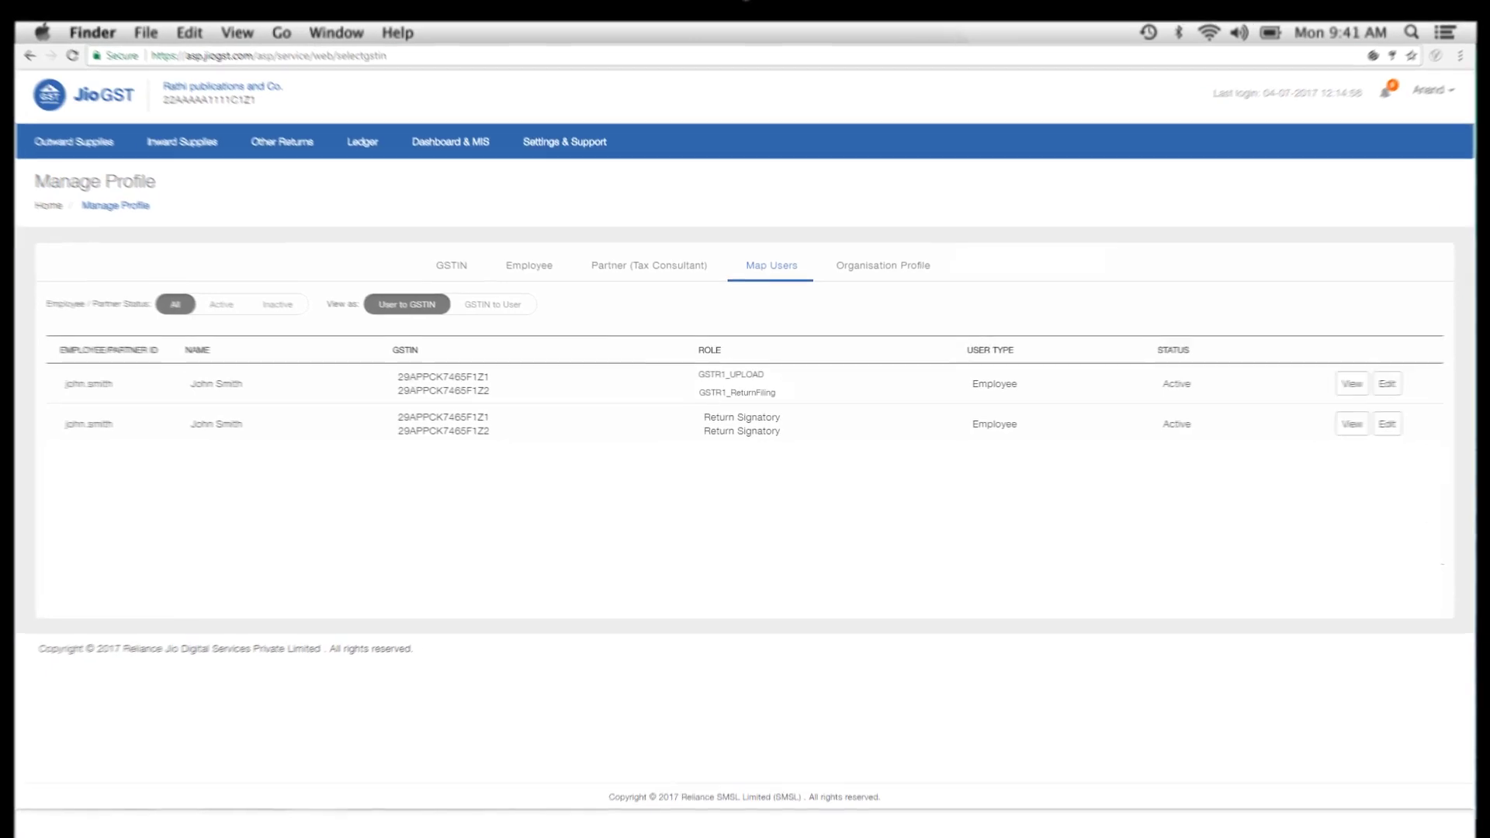
Save the Organisation Profile unchanged and acknowledge the successful update confirmation
{"action": "left_click", "coordinate": [867, 284]}
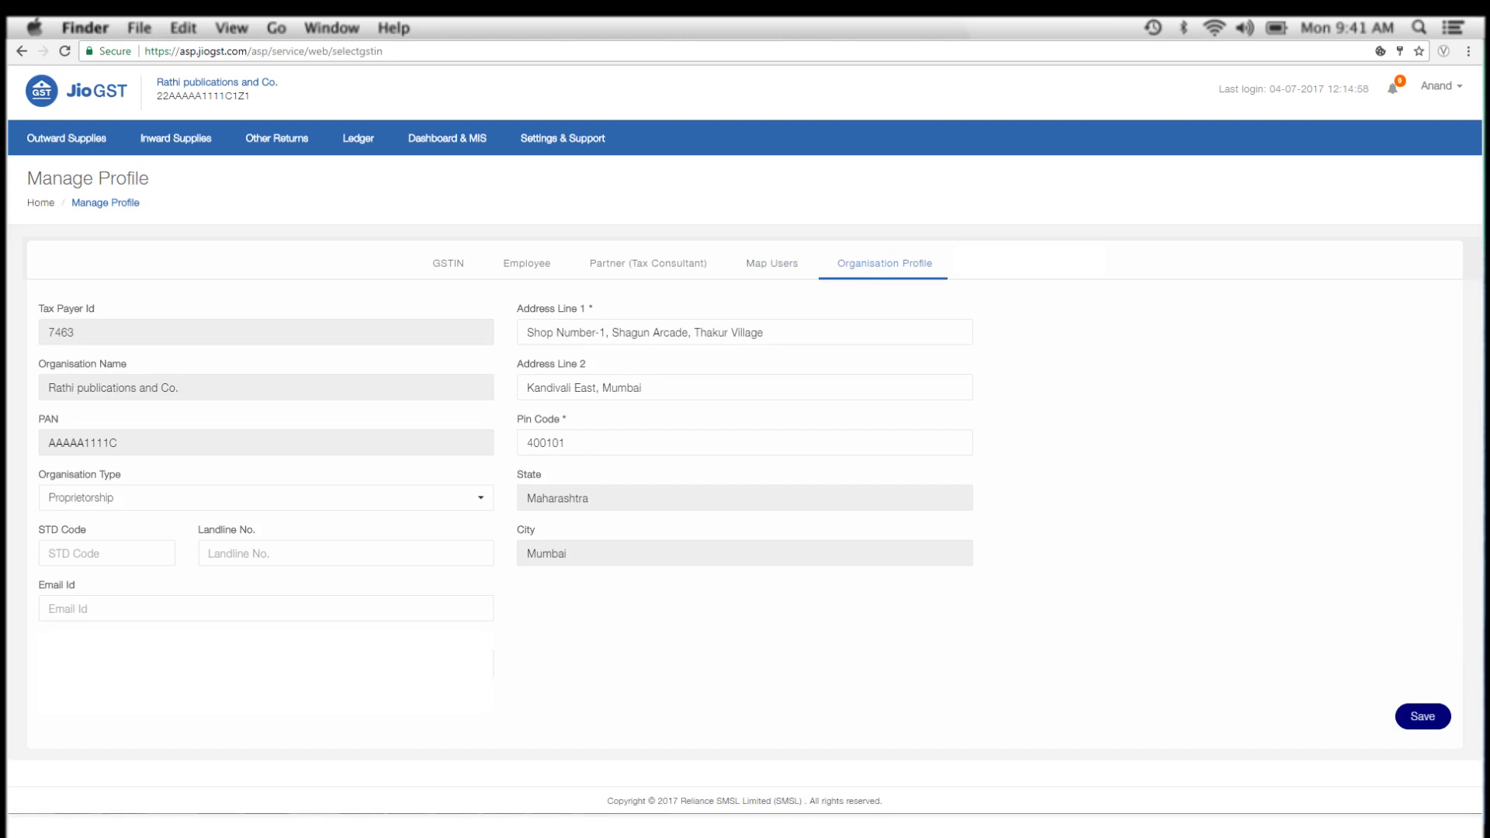
{"action": "left_click", "coordinate": [1423, 717]}
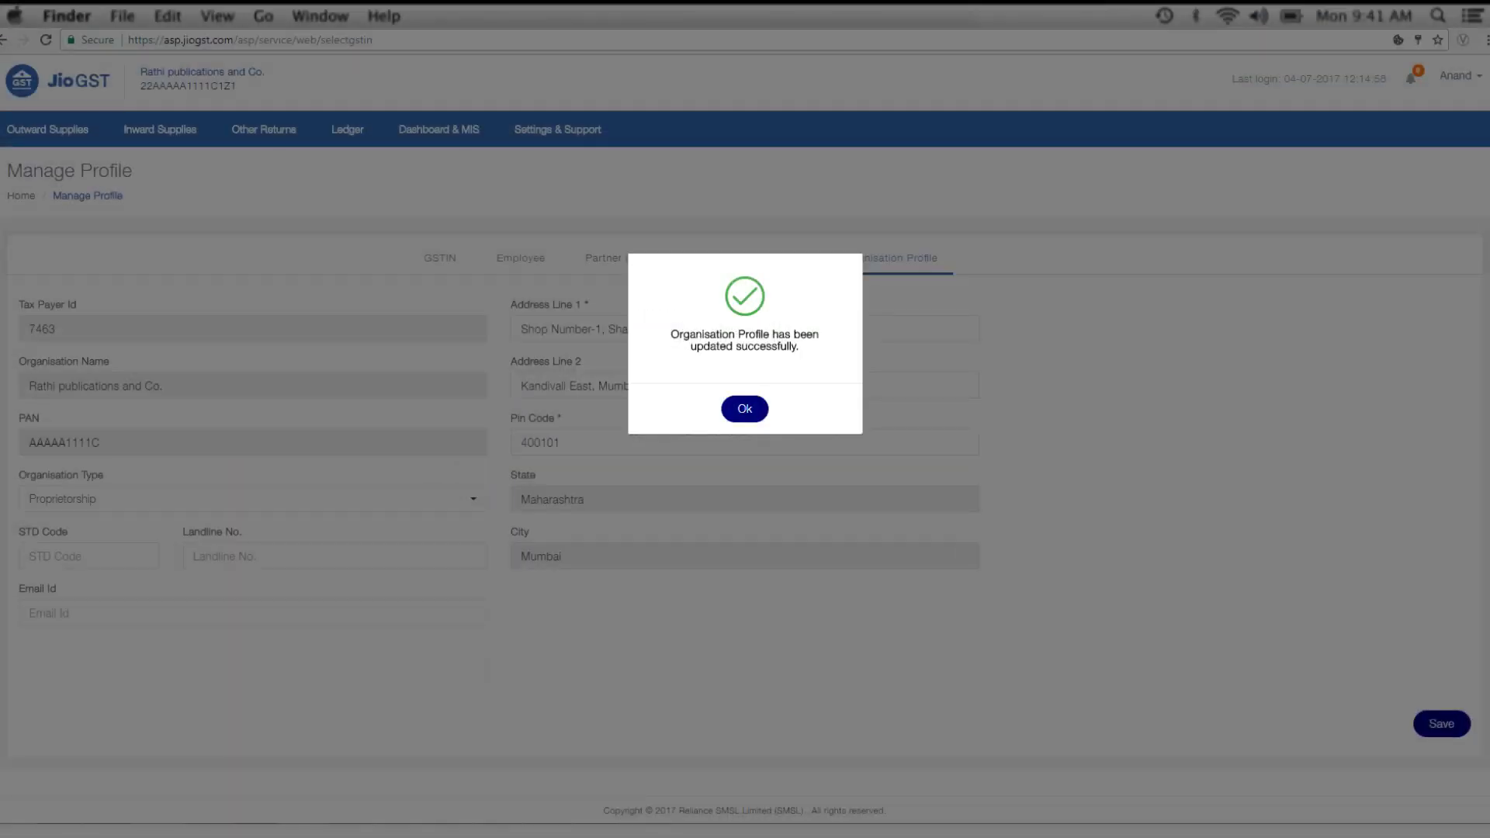
{"action": "left_click", "coordinate": [745, 409]}
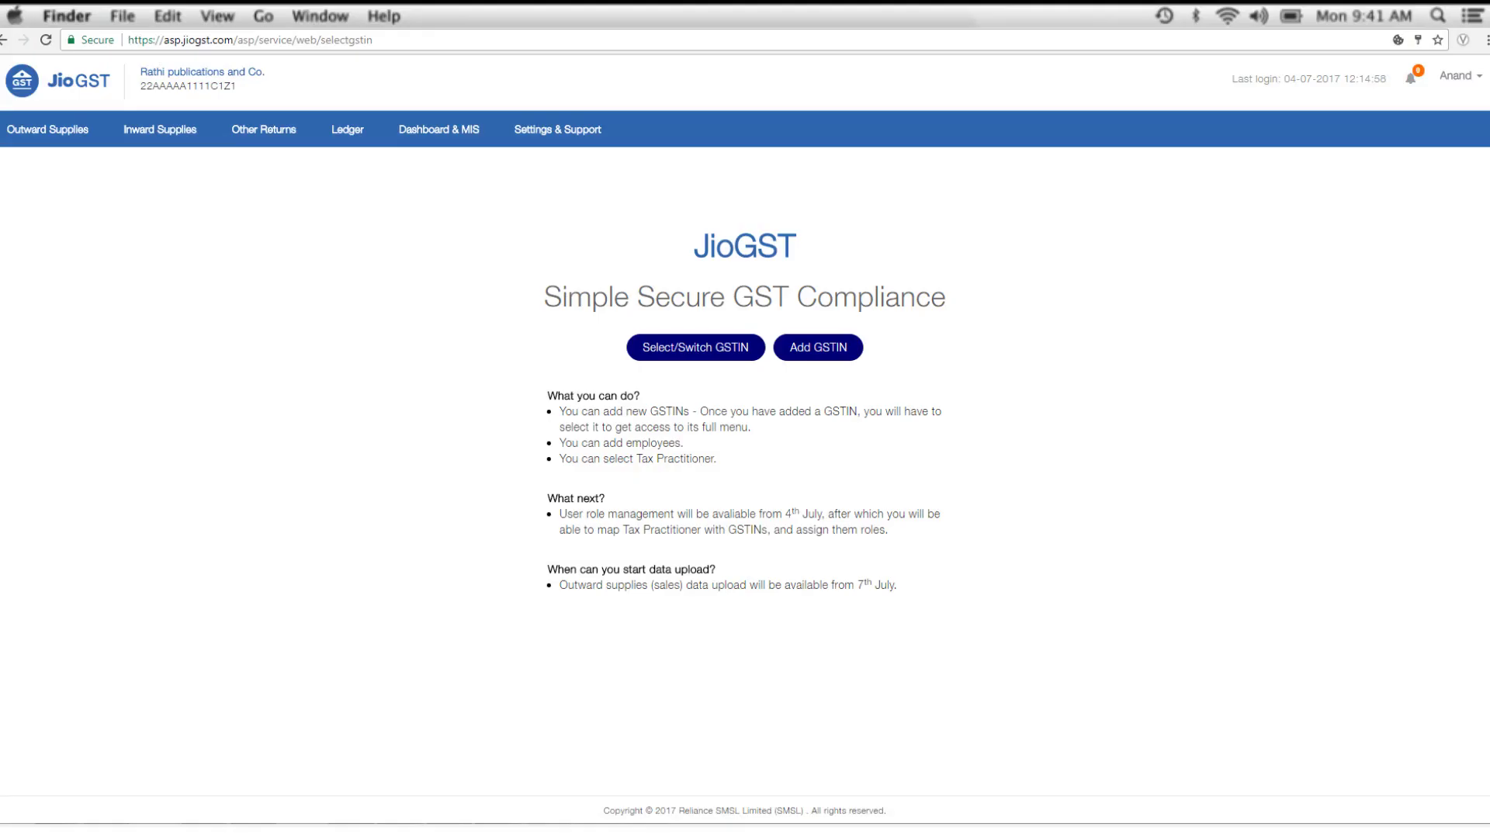